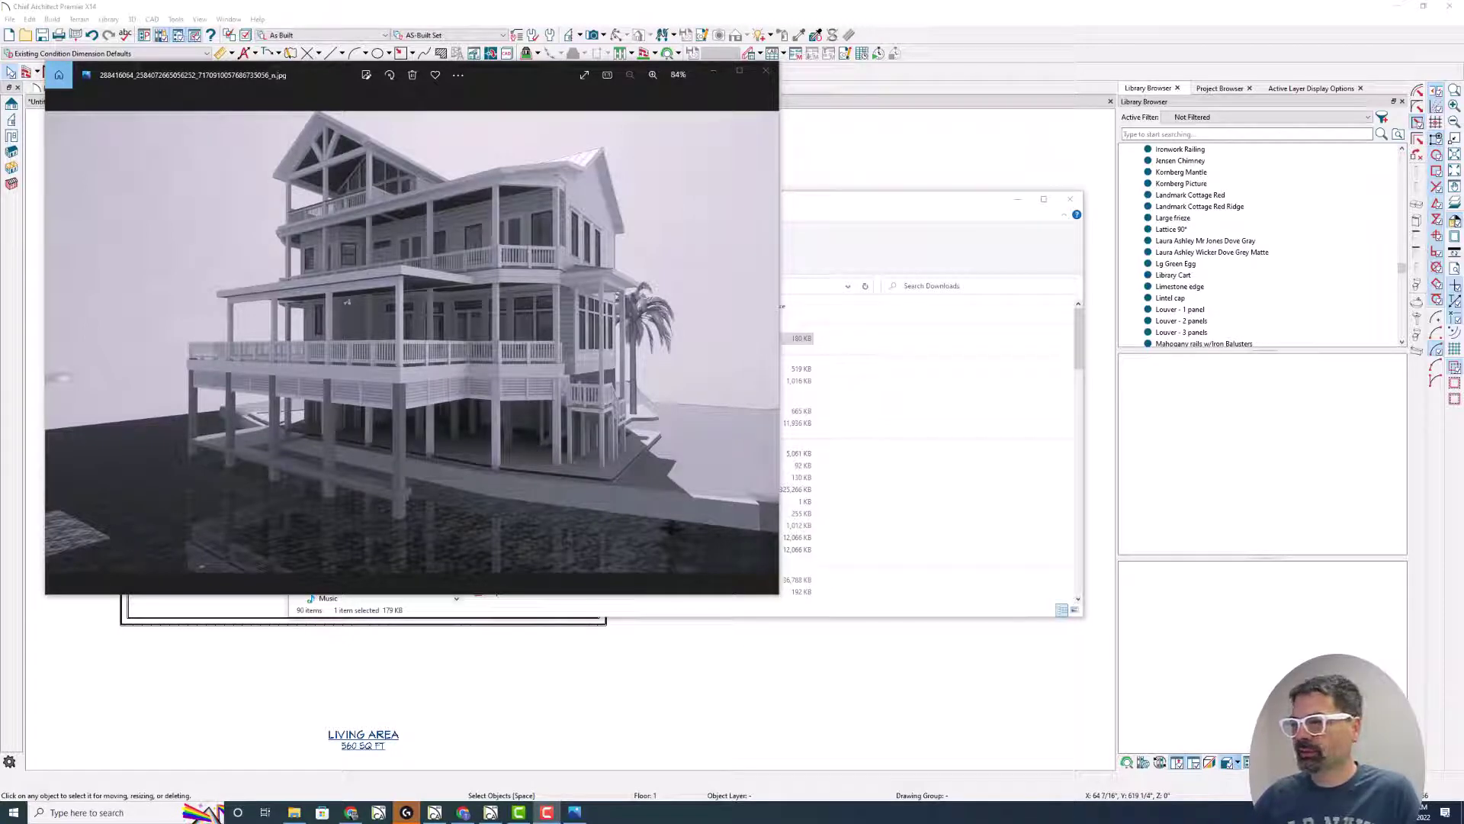
Step: Mark the lower deck railing band on the reference photo, erase the mark, and close the photo
mouse_move(498, 411)
left_mouse_down()
mouse_move(563, 406)
mouse_move(538, 373)
mouse_move(355, 386)
mouse_move(204, 369)
mouse_move(229, 398)
mouse_move(542, 415)
left_mouse_up()
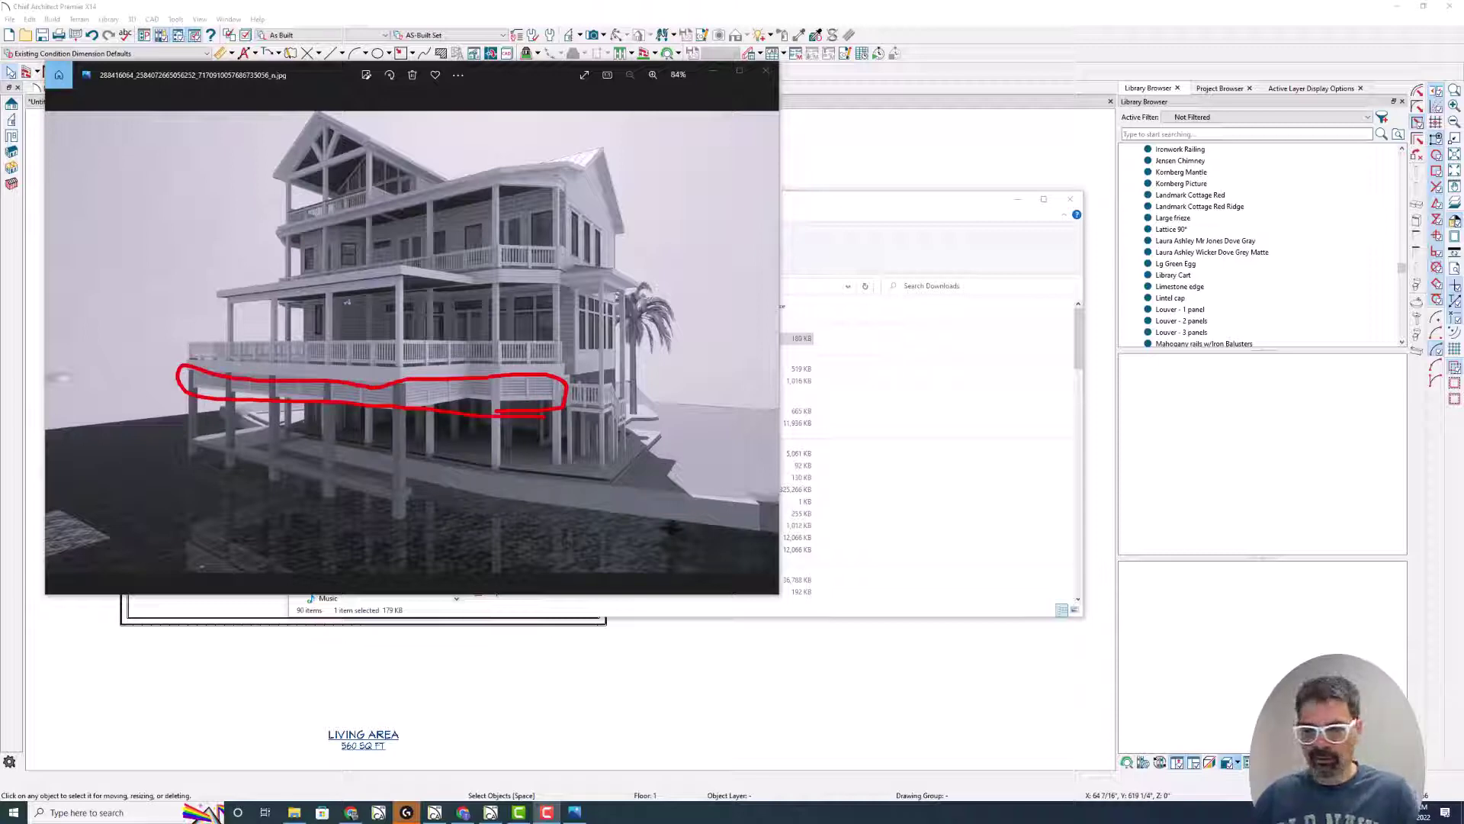
key("Escape")
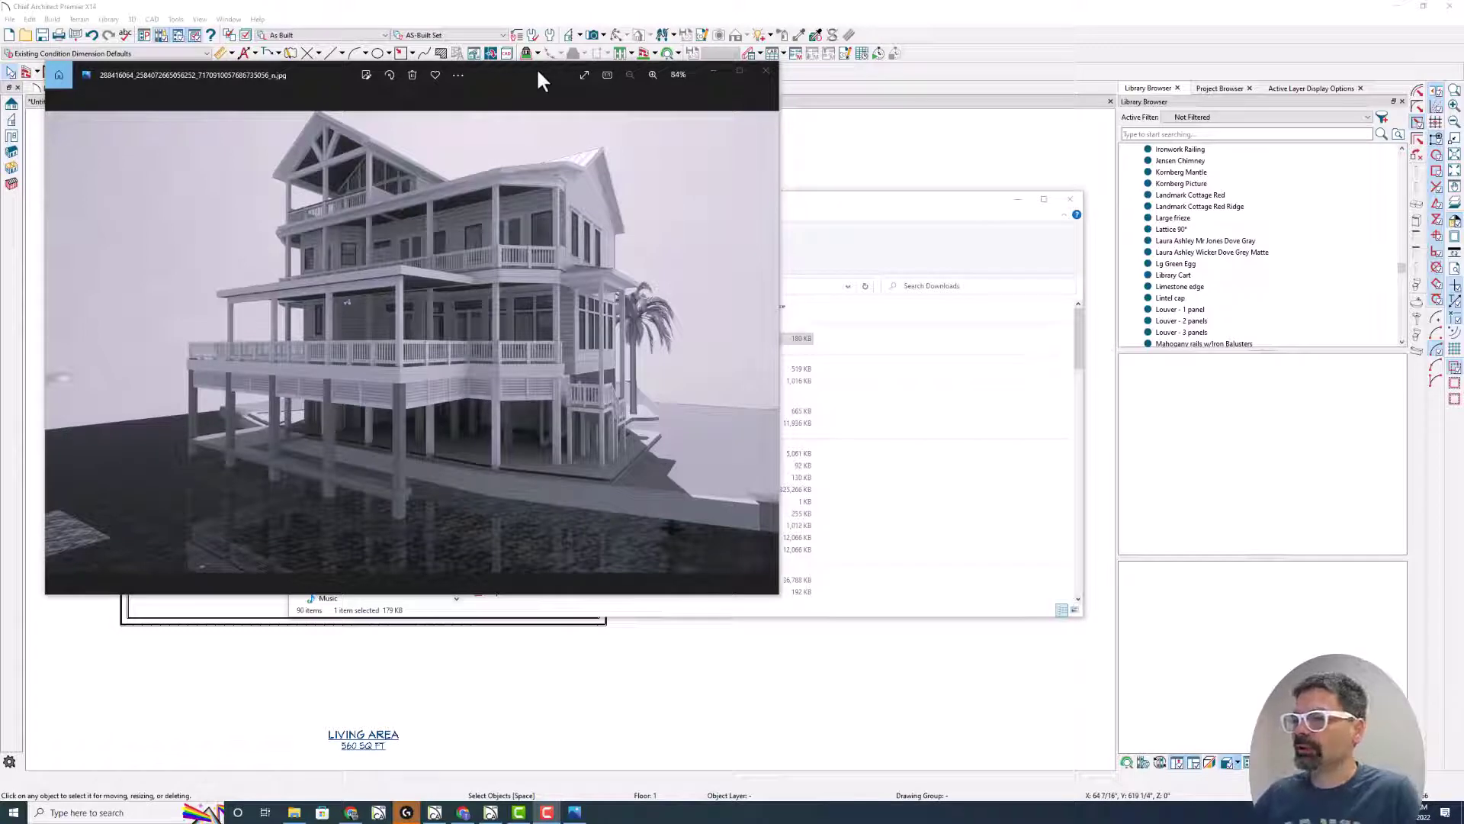
left_click_drag(537, 72, 566, 105)
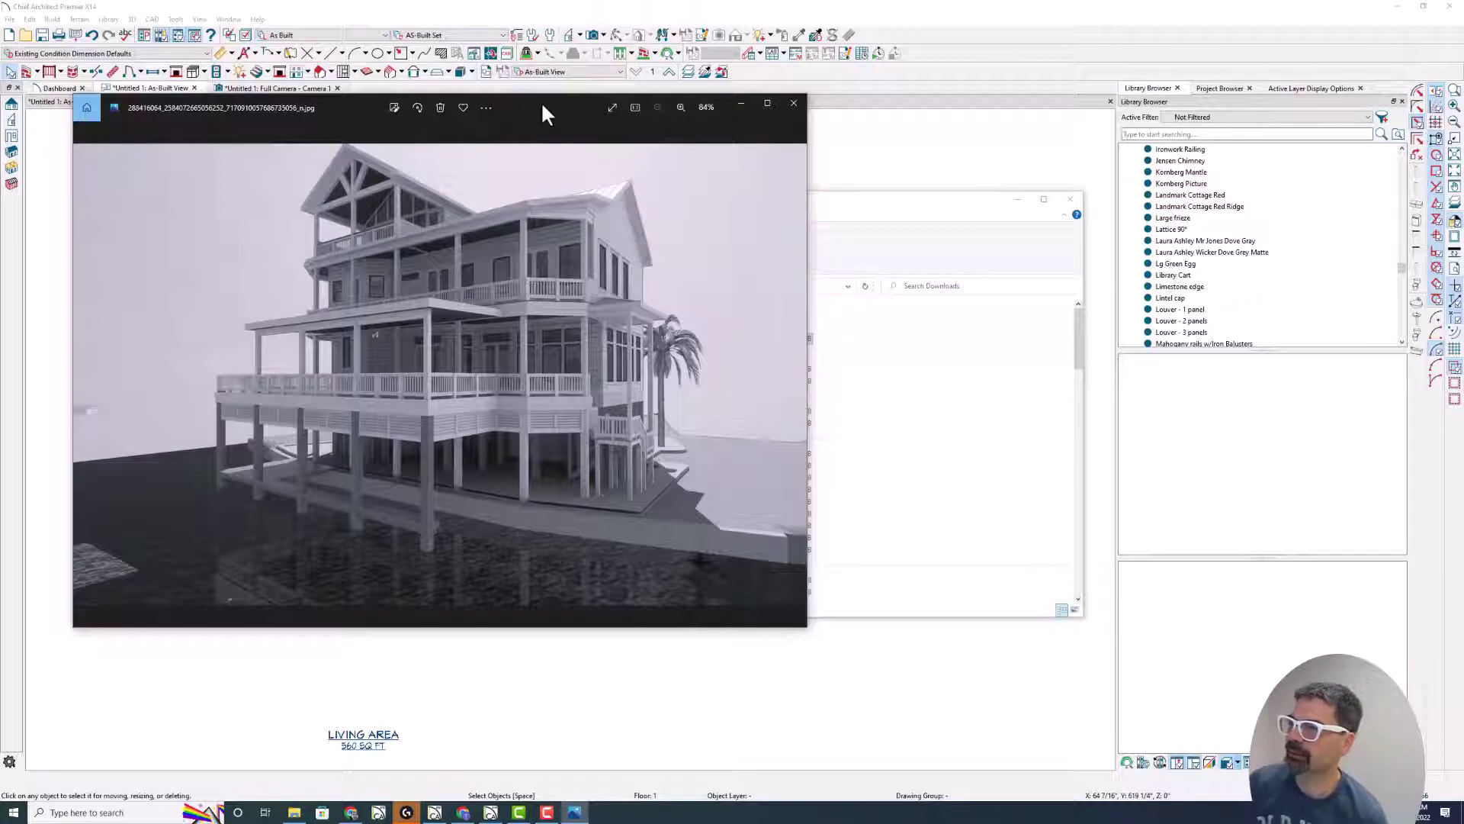
left_click(794, 103)
left_click(978, 23)
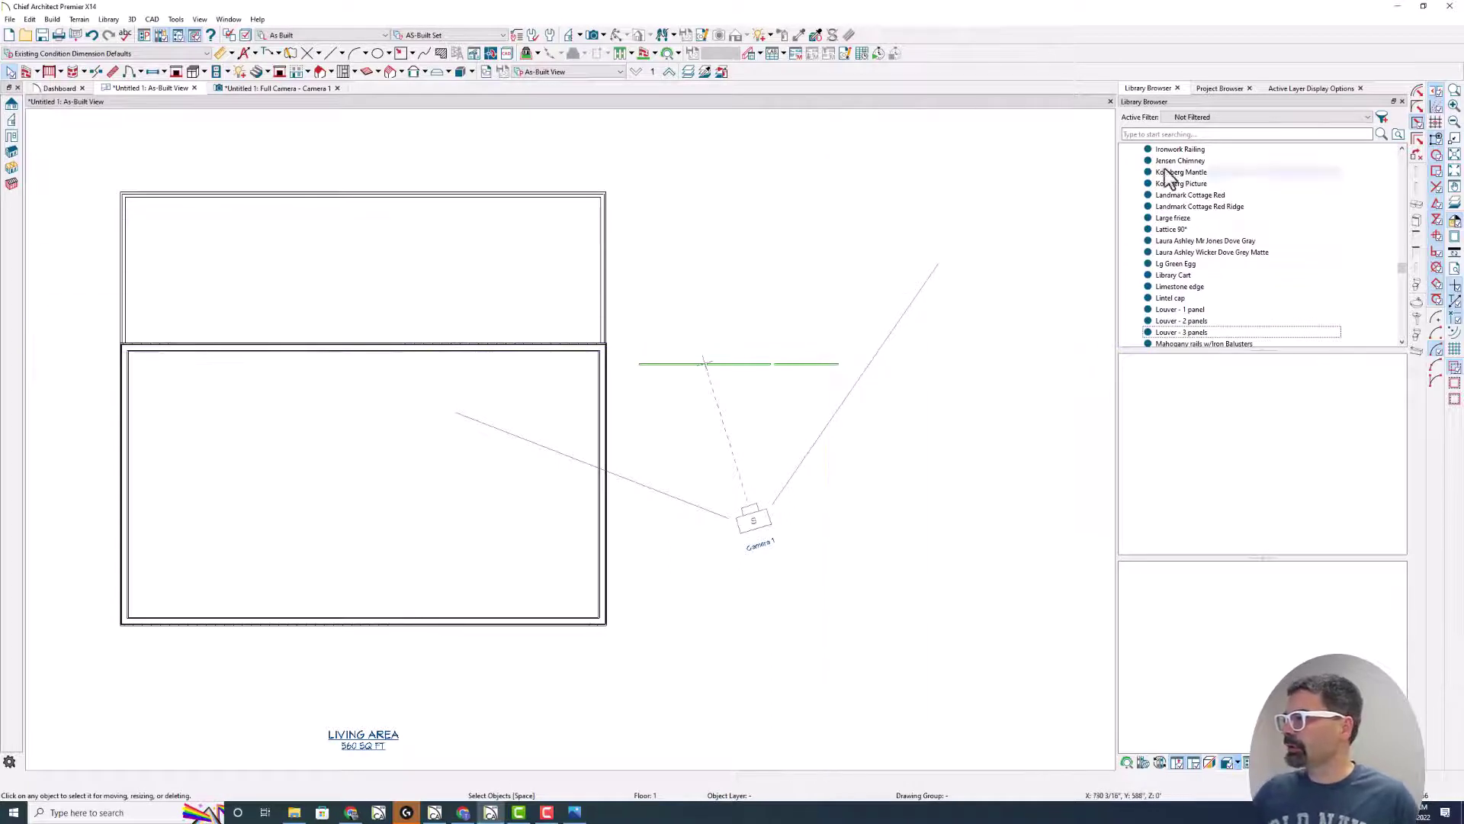
Step: Search the library for 'bl' and inspect the existing millwork panel's specification without changes
left_click(1148, 135)
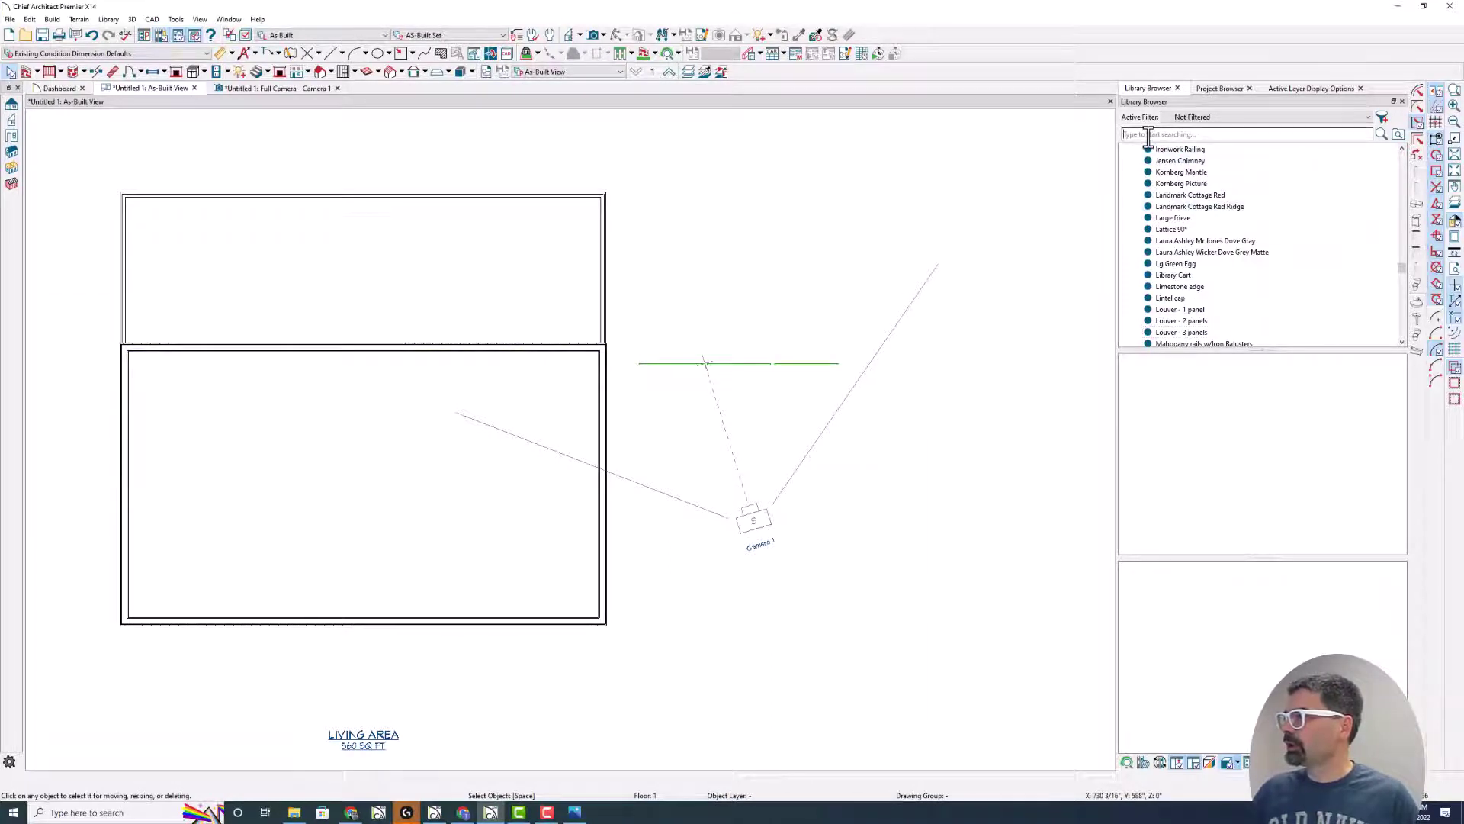
type("bl")
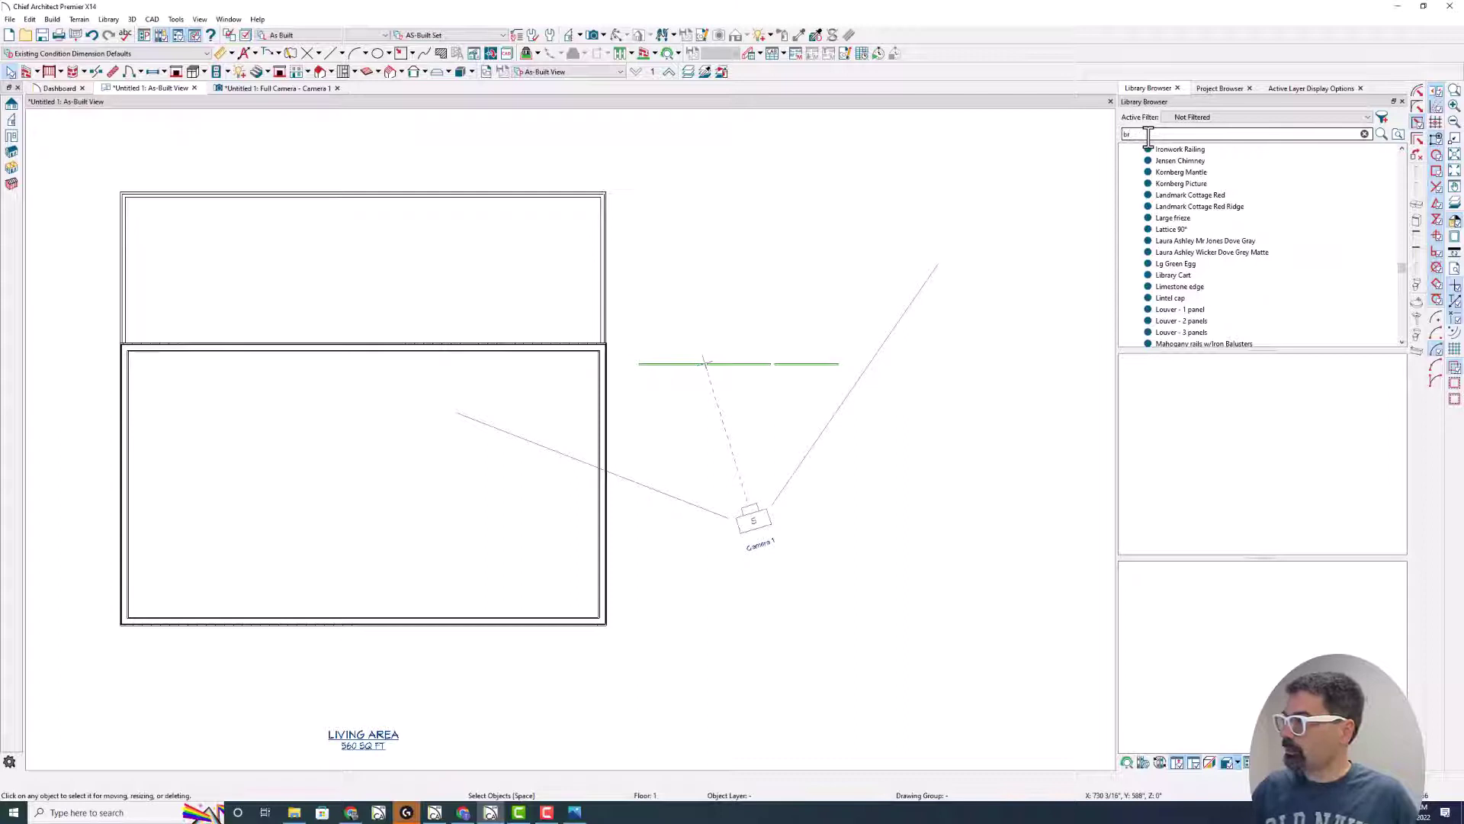
left_click(808, 364)
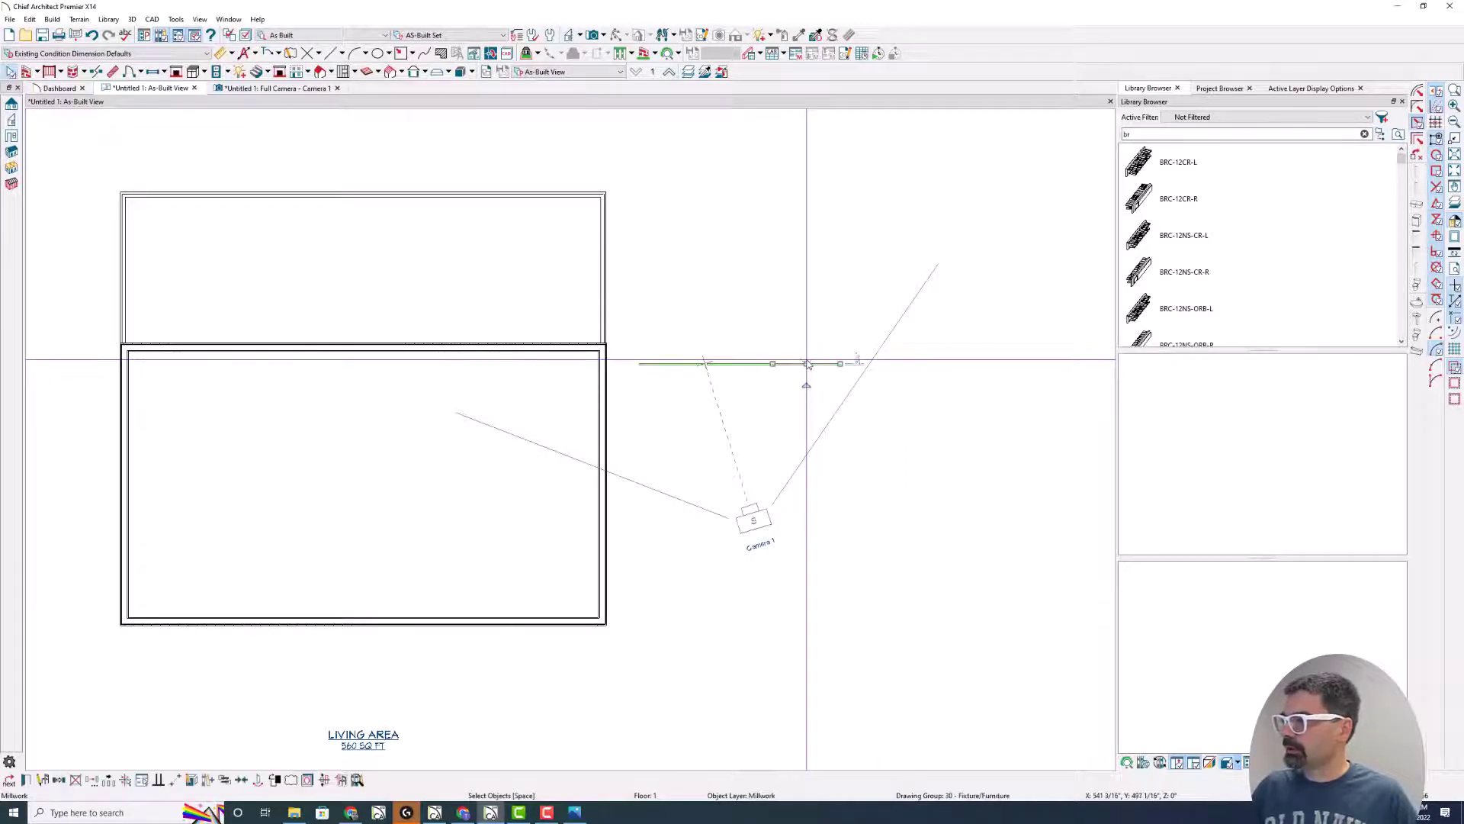
key("ctrl+e")
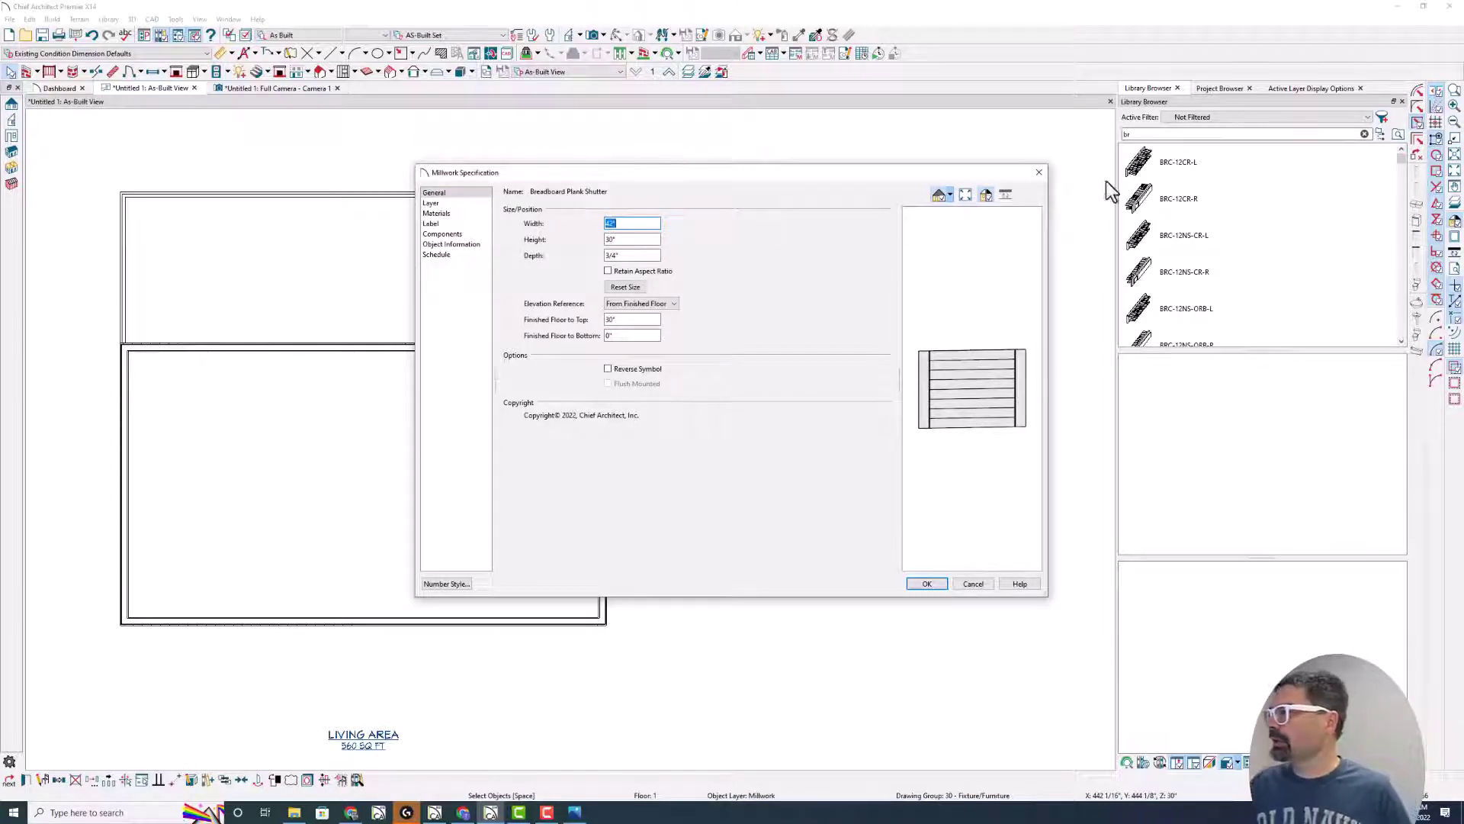
key("Escape")
Step: Clear the library search and view the selected plank panel in the Full Camera view
left_click(1365, 133)
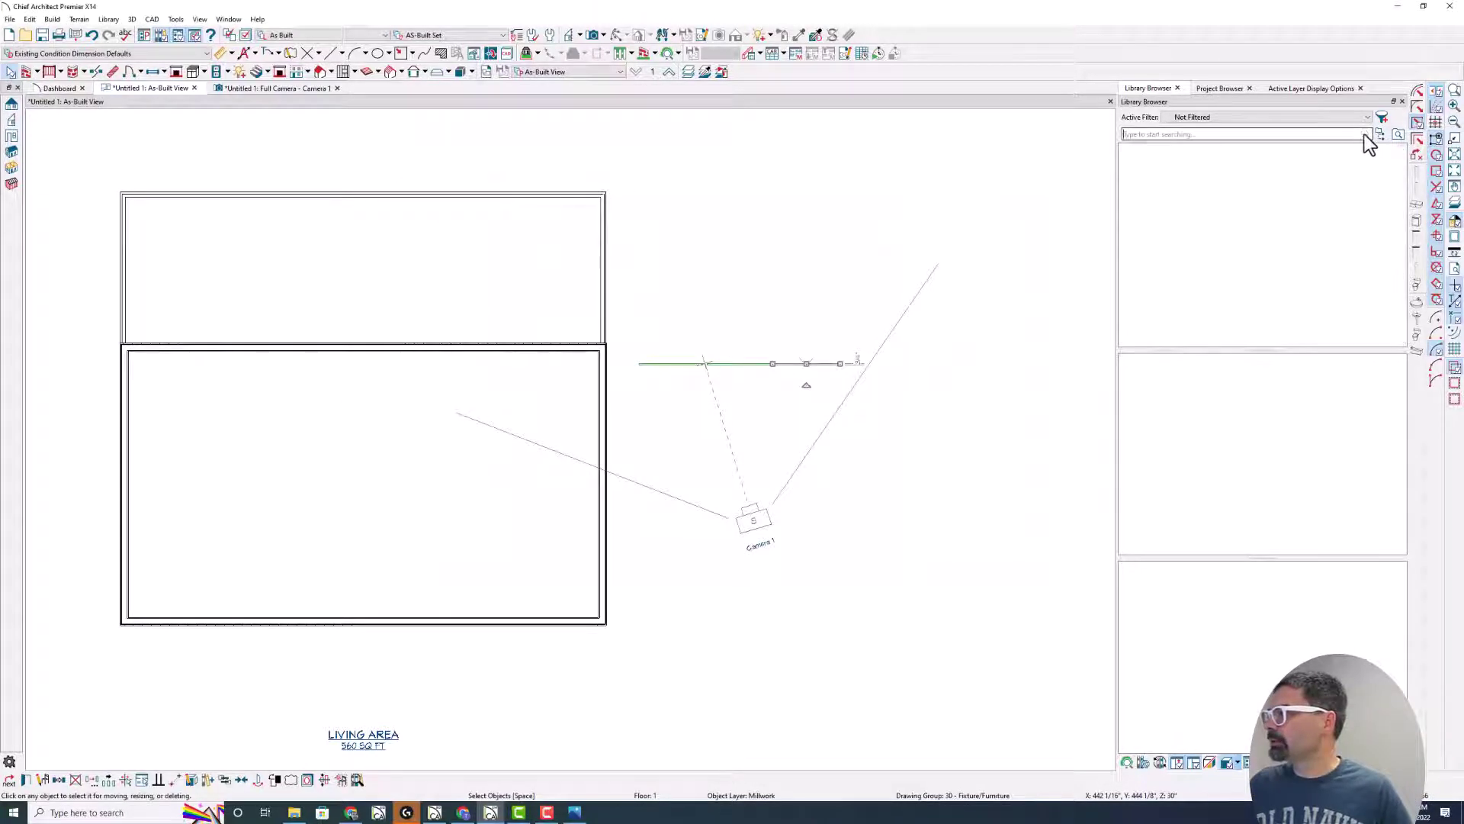
scroll(1197, 257, "down", 5)
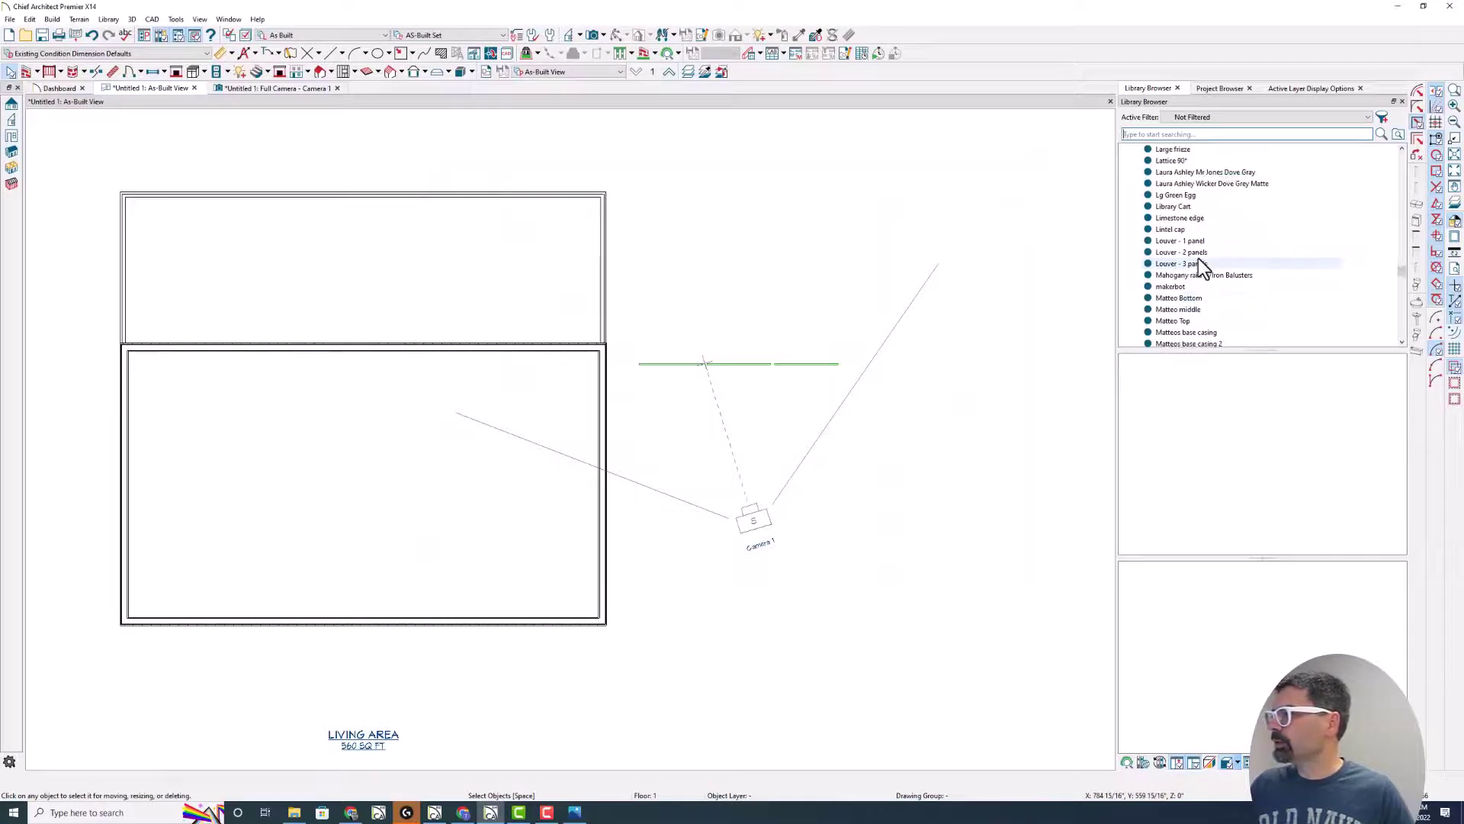
left_click(759, 366)
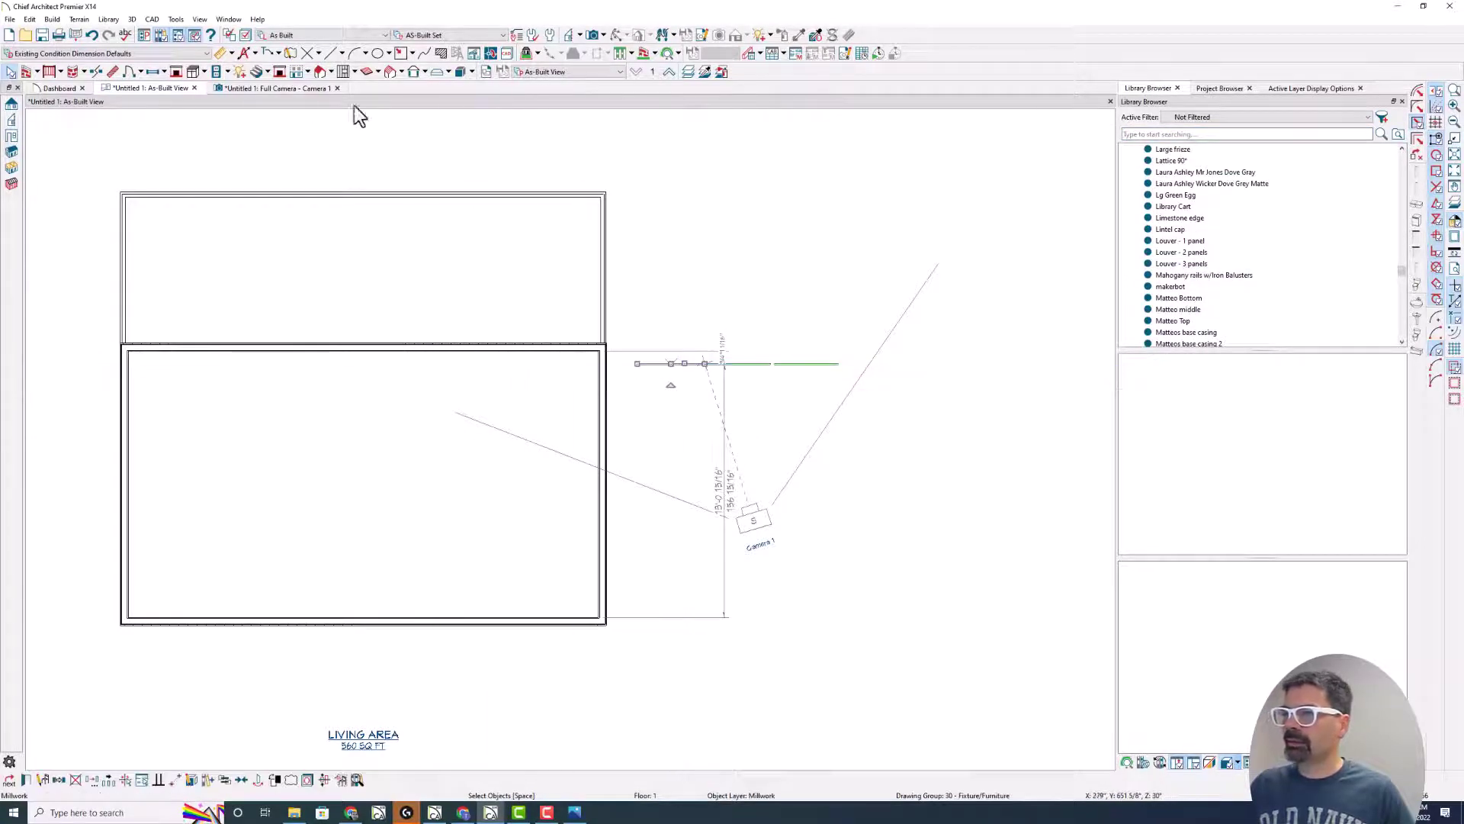
left_click(297, 88)
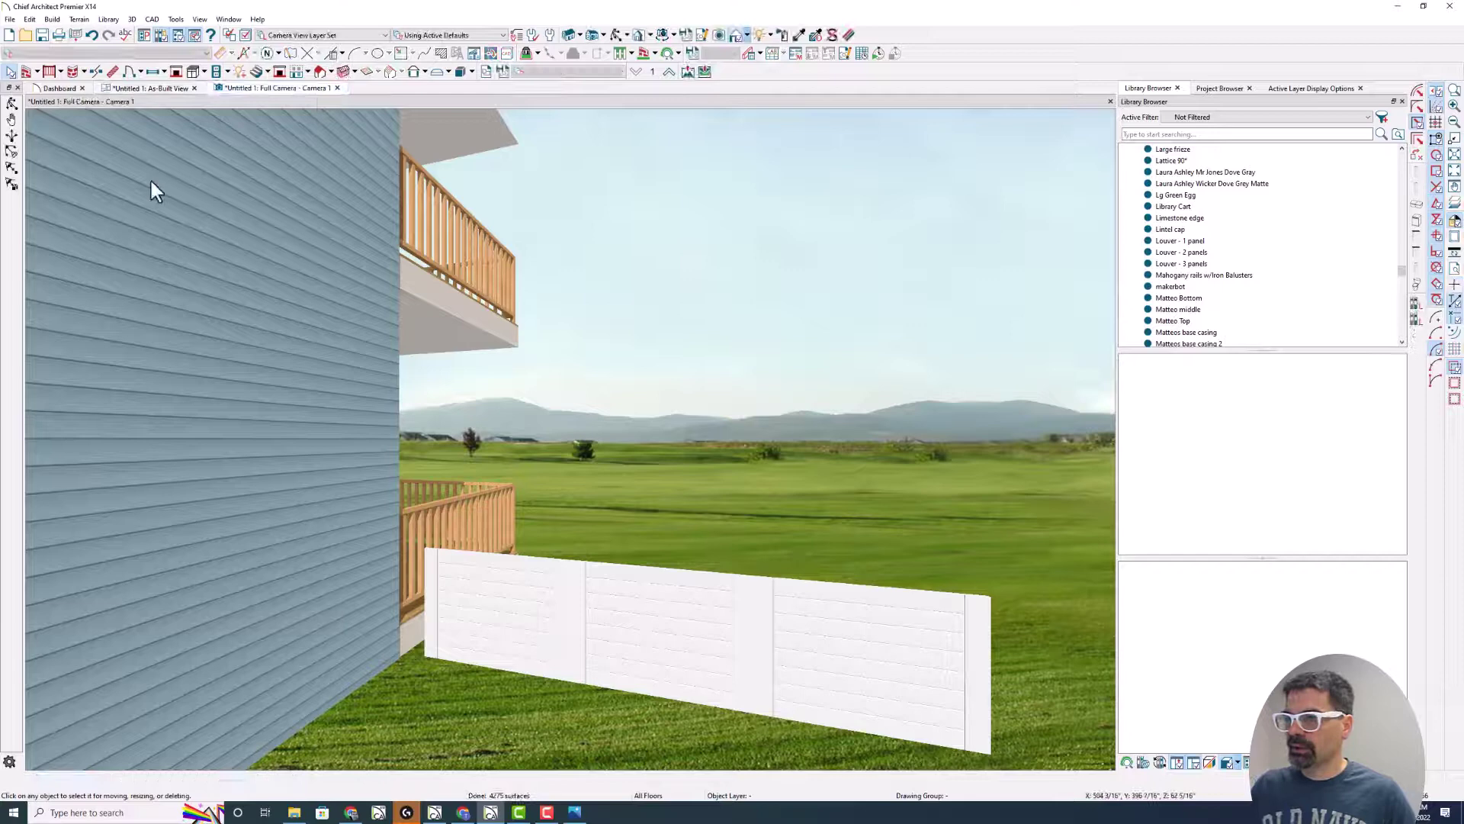
Step: Orbit and zoom out around the white plank panel, then reposition the beach-house render window
left_click_drag(424, 425, 468, 435)
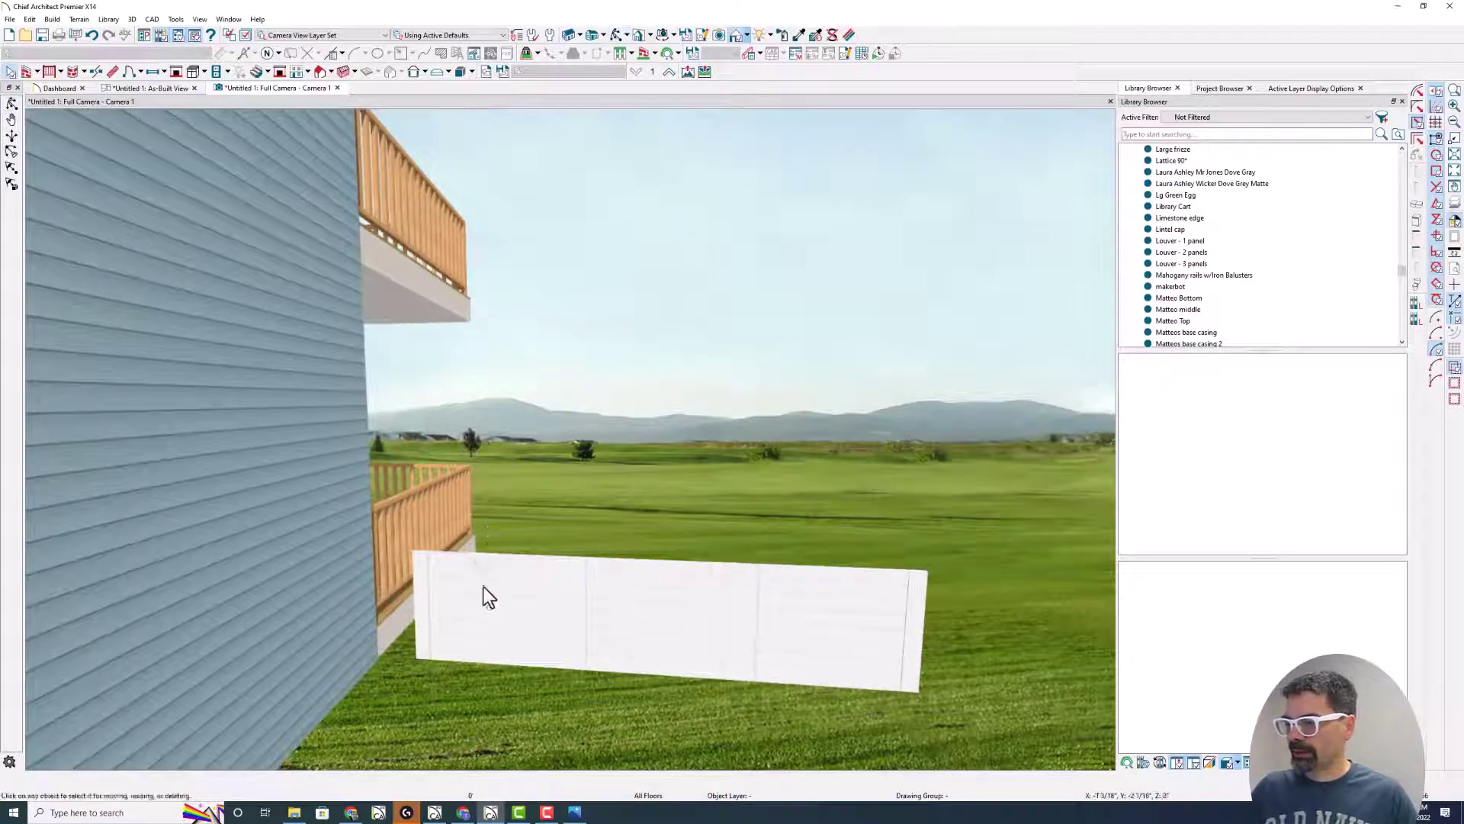
left_click(492, 614)
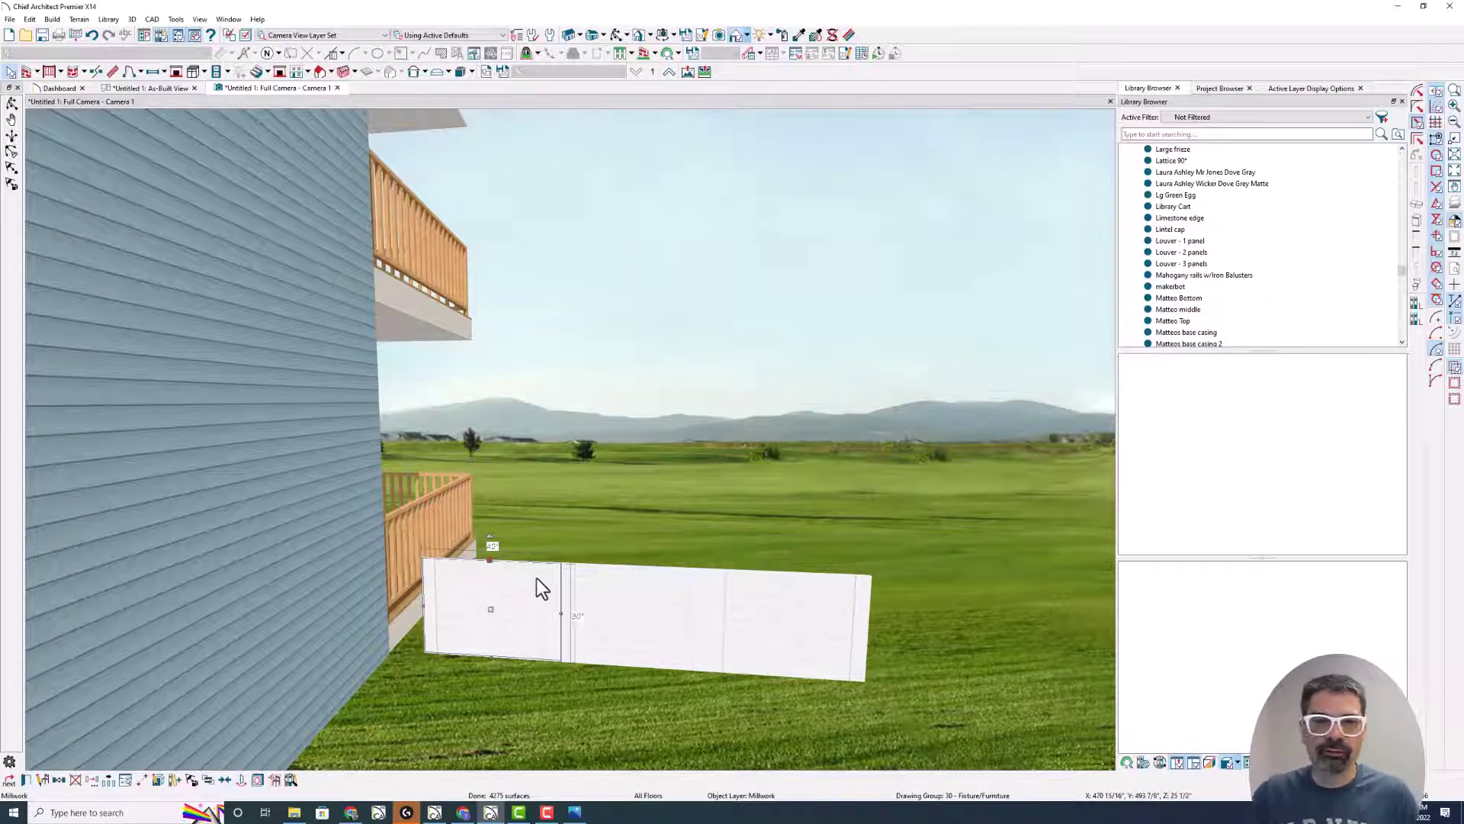
scroll(537, 578, "down", 1)
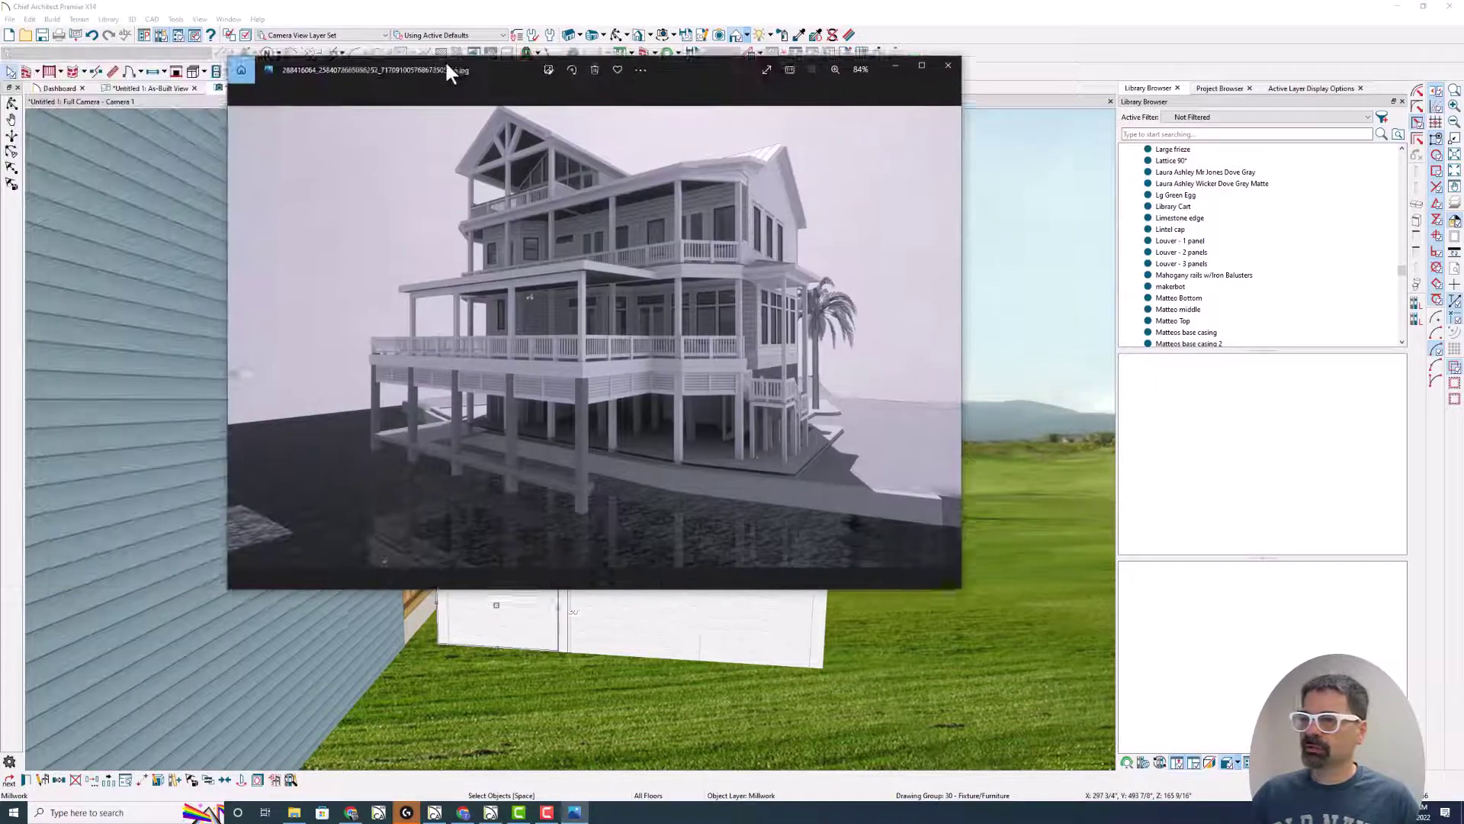
left_click_drag(446, 60, 441, 80)
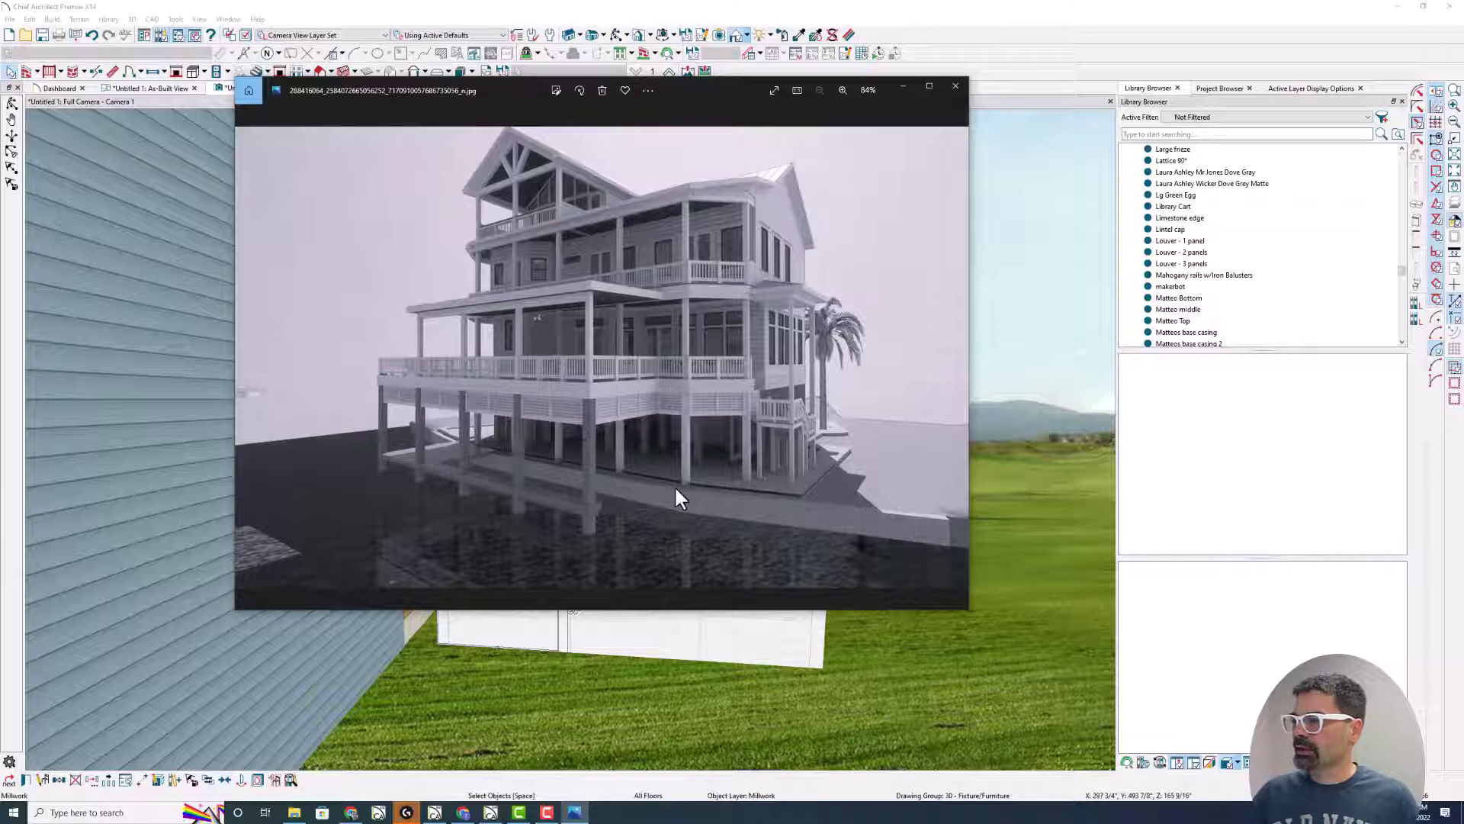
Step: Mark the beam band under the lower deck on the render, erase it, and close Photos
mouse_move(676, 409)
left_mouse_down()
mouse_move(661, 405)
mouse_move(737, 404)
left_mouse_up()
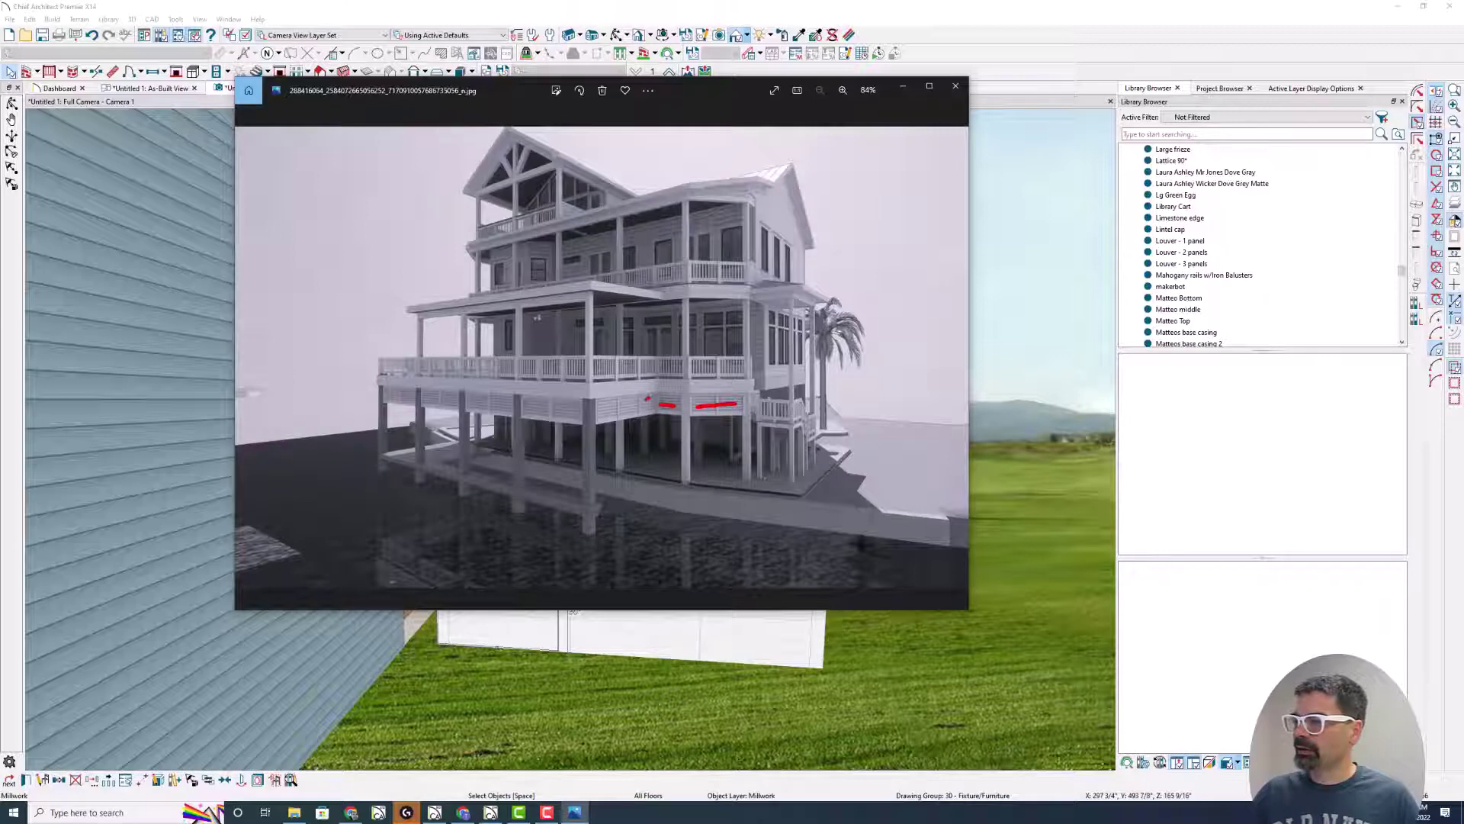
left_click_drag(647, 397, 593, 402)
key("Escape")
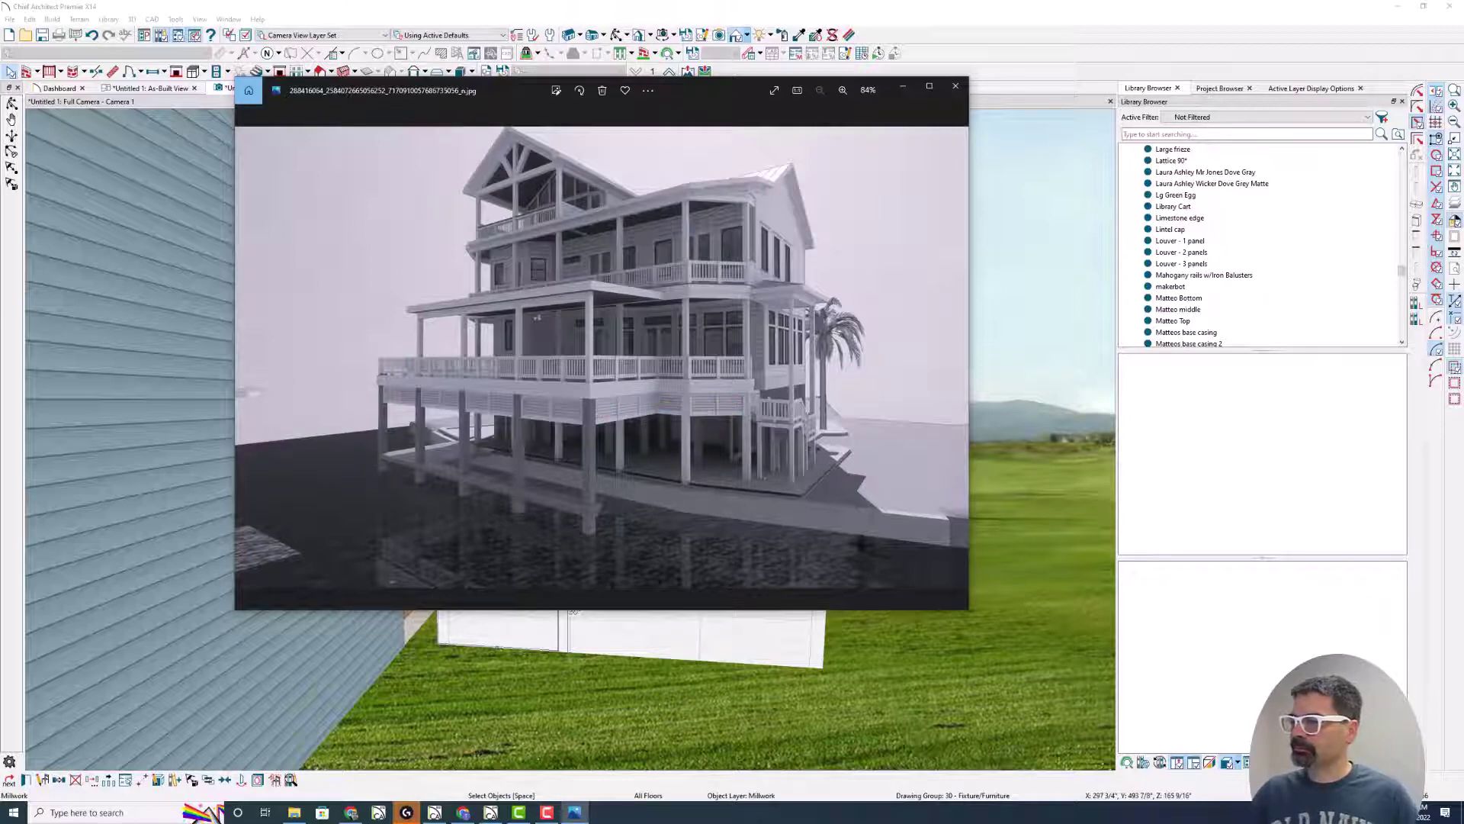
key("alt+F4")
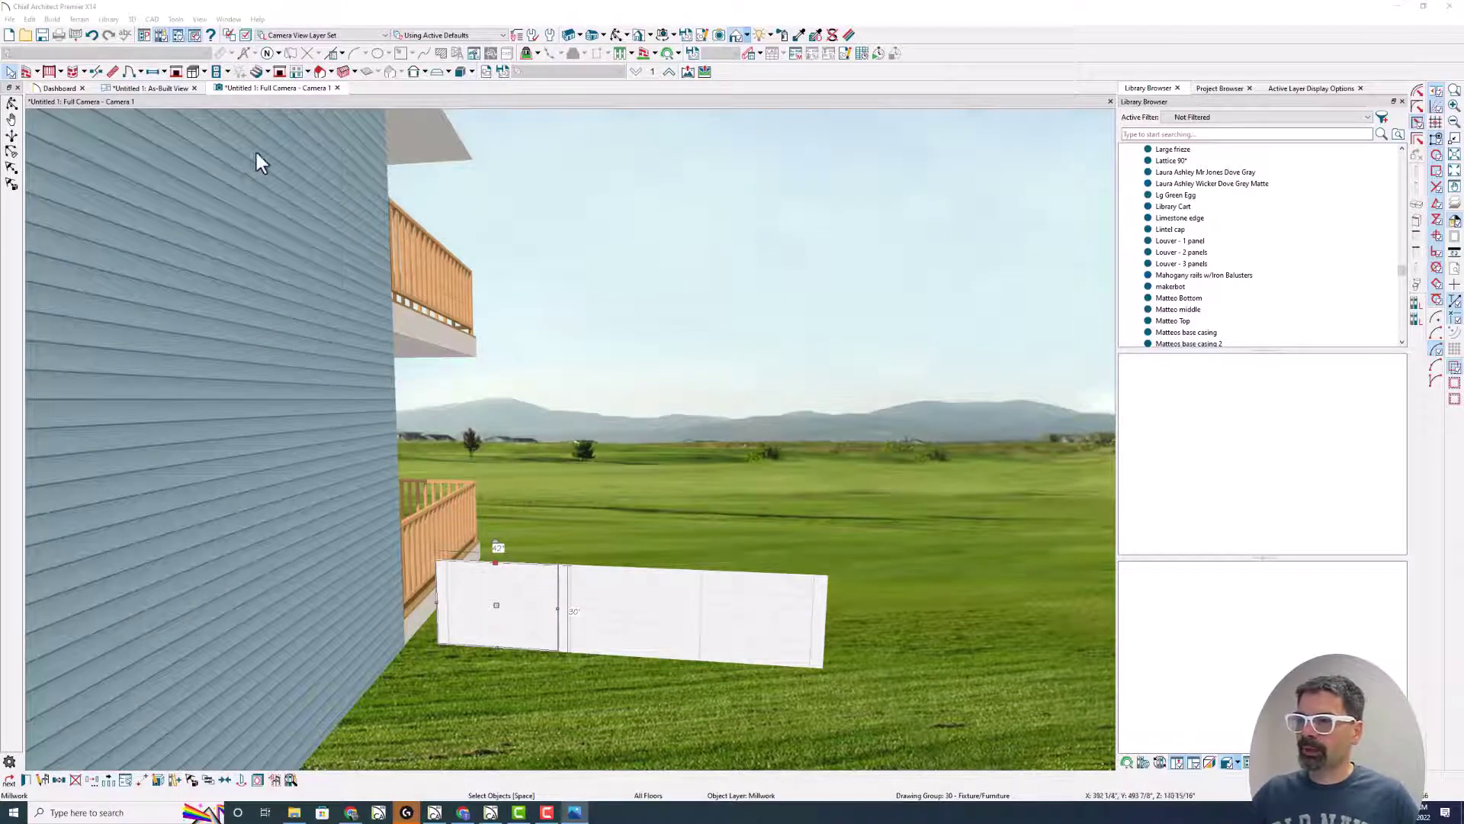
Step: Return to the As-Built plan view and select the millwork panel beside the green line
left_click(156, 89)
scroll(732, 418, "up", 3)
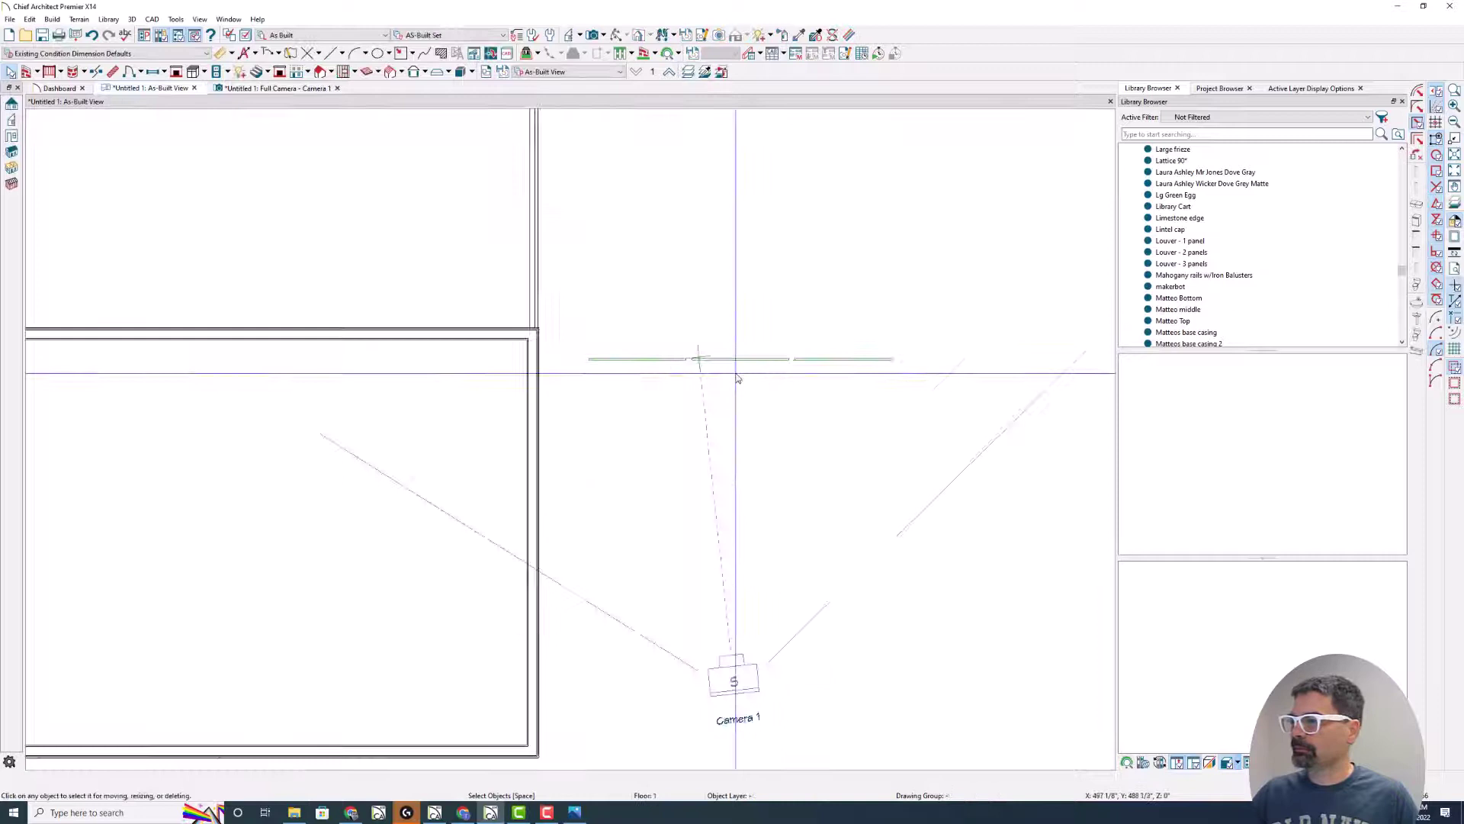
left_click(755, 366)
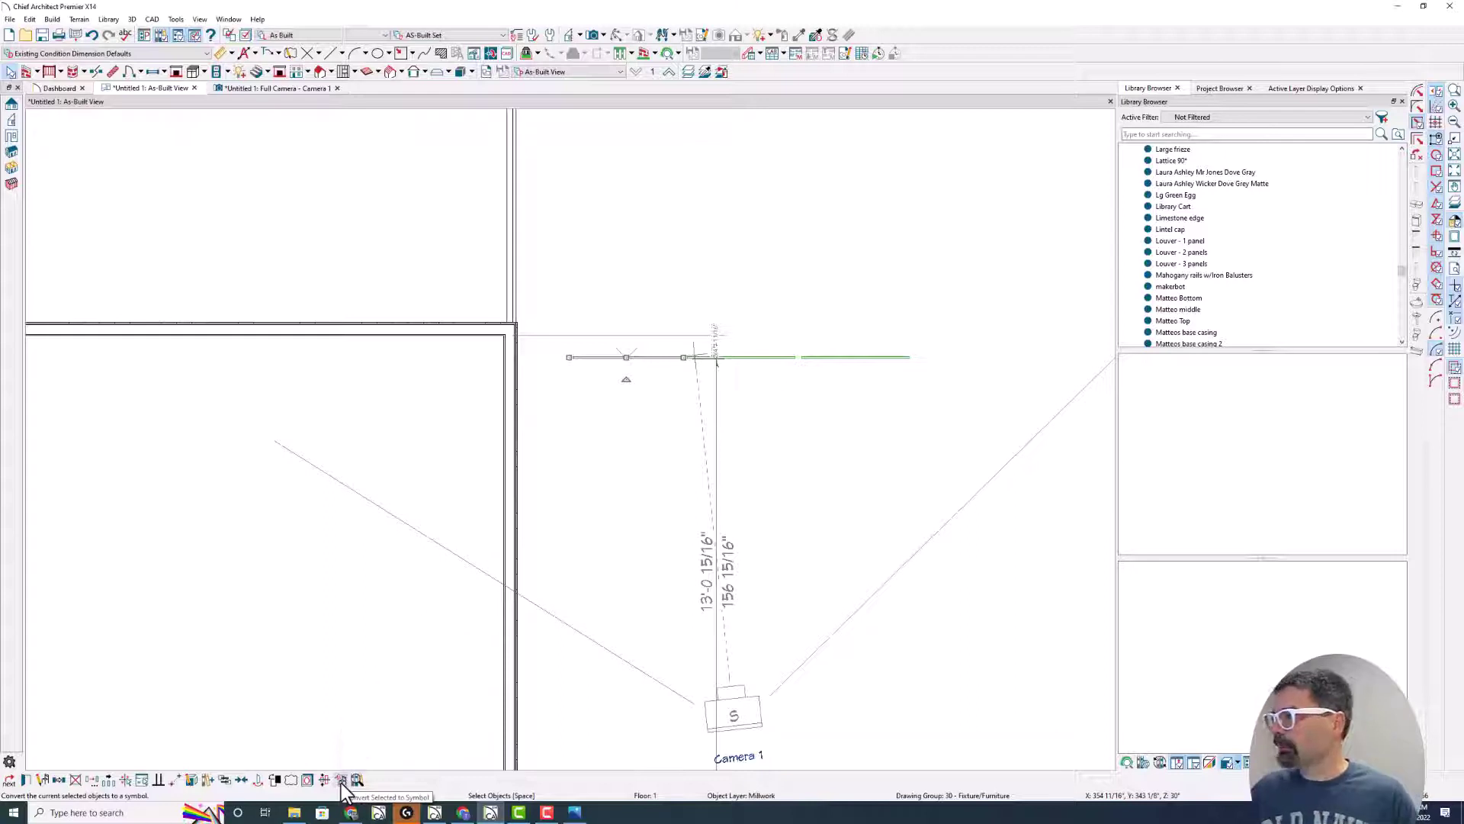
Step: Preview the Louver - 1, 2 and 3 panels symbols, then cancel placing them
left_click(1176, 240)
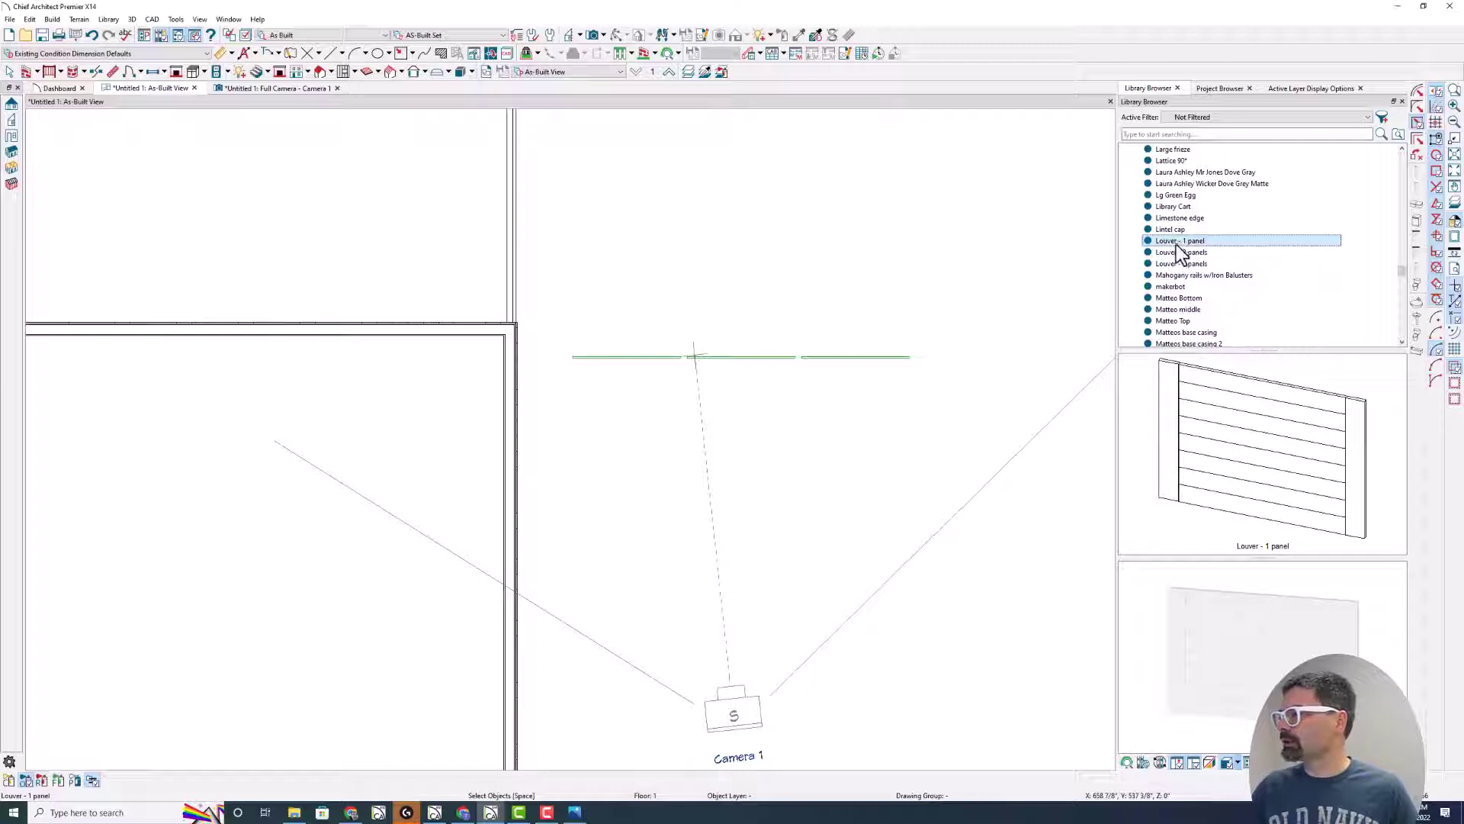
left_click(1178, 252)
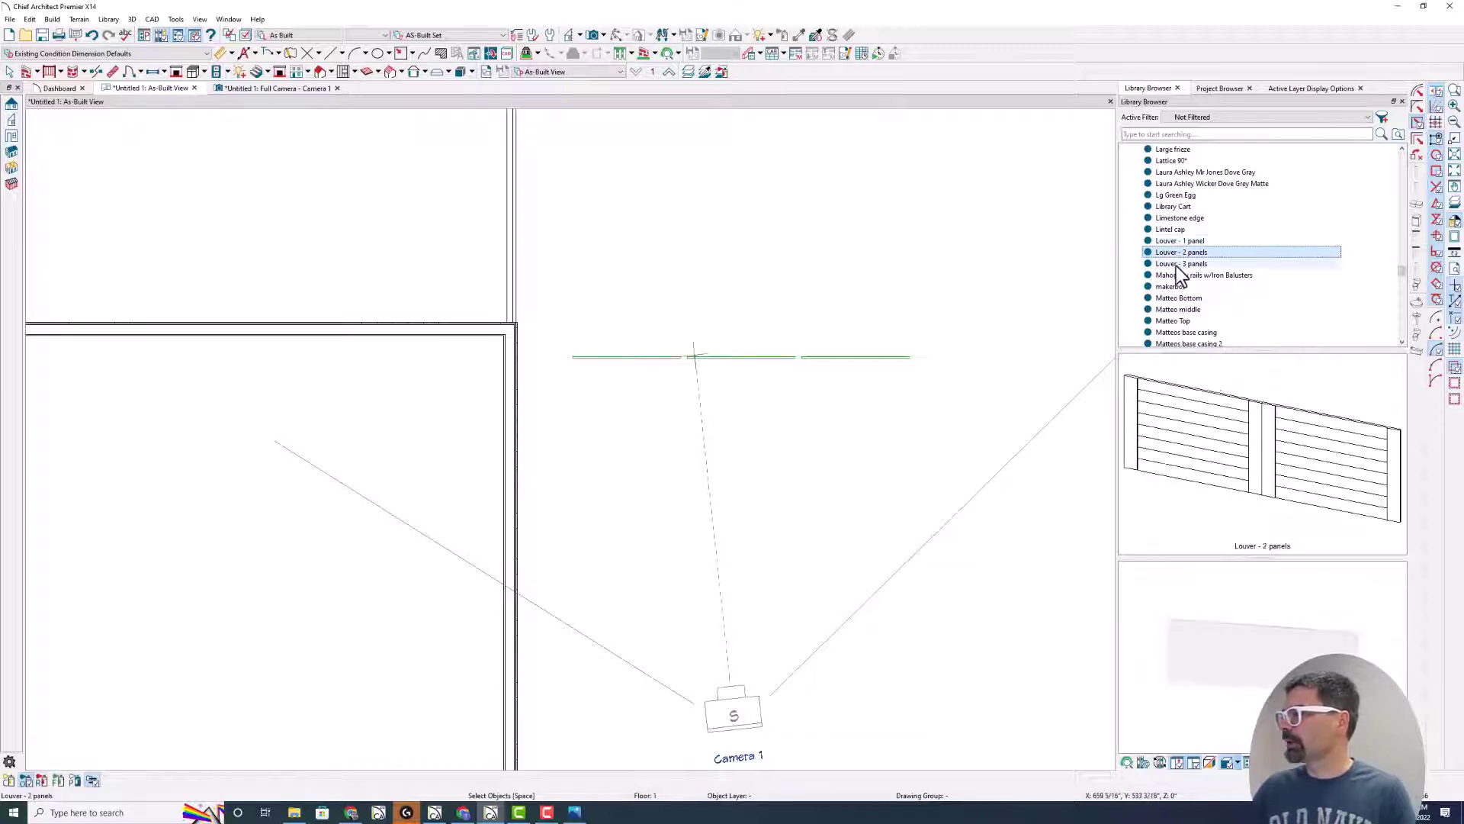
left_click(1176, 264)
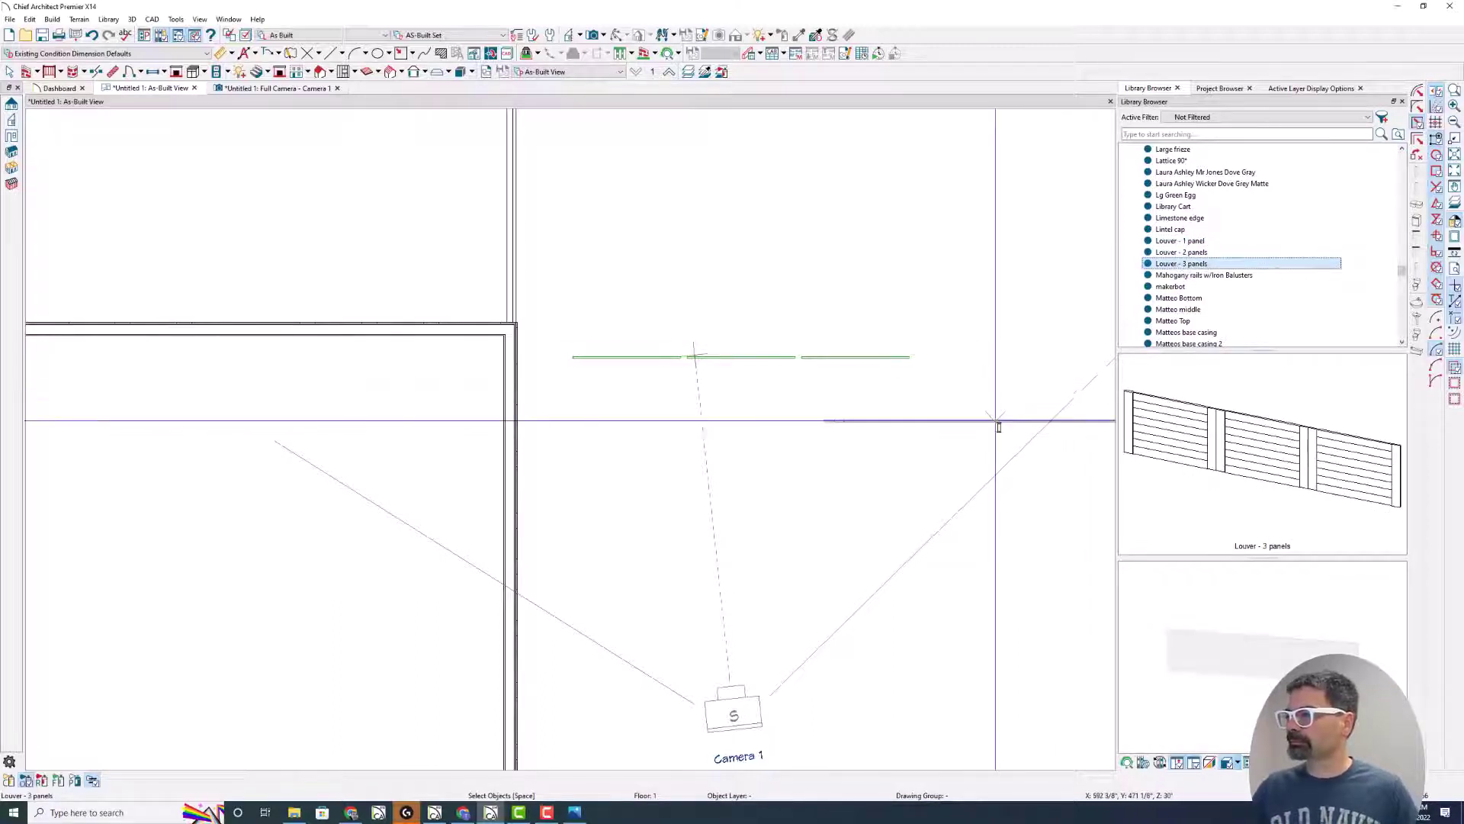
scroll(999, 422, "down", 3)
key("Escape")
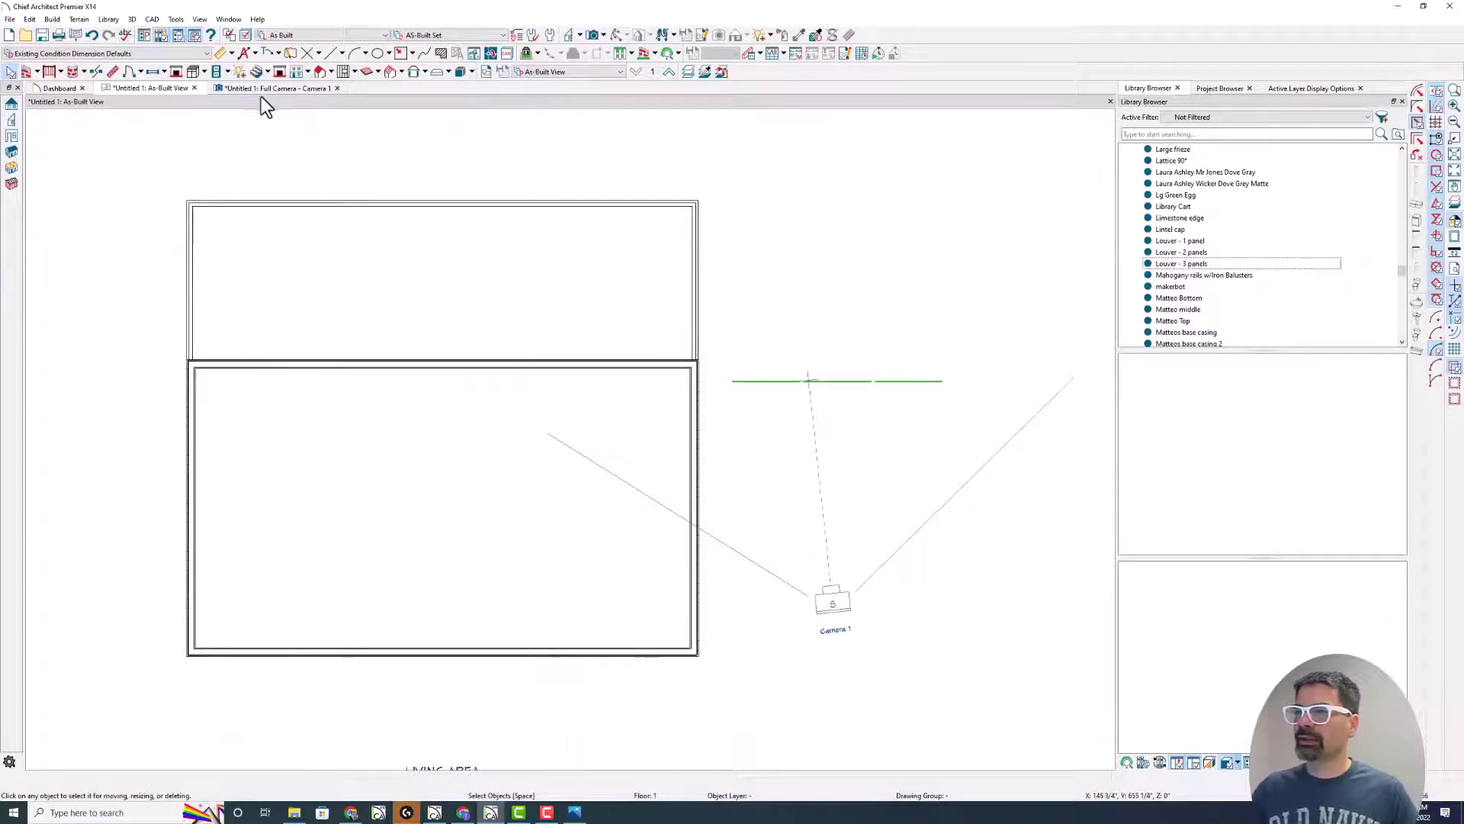
left_click(337, 89)
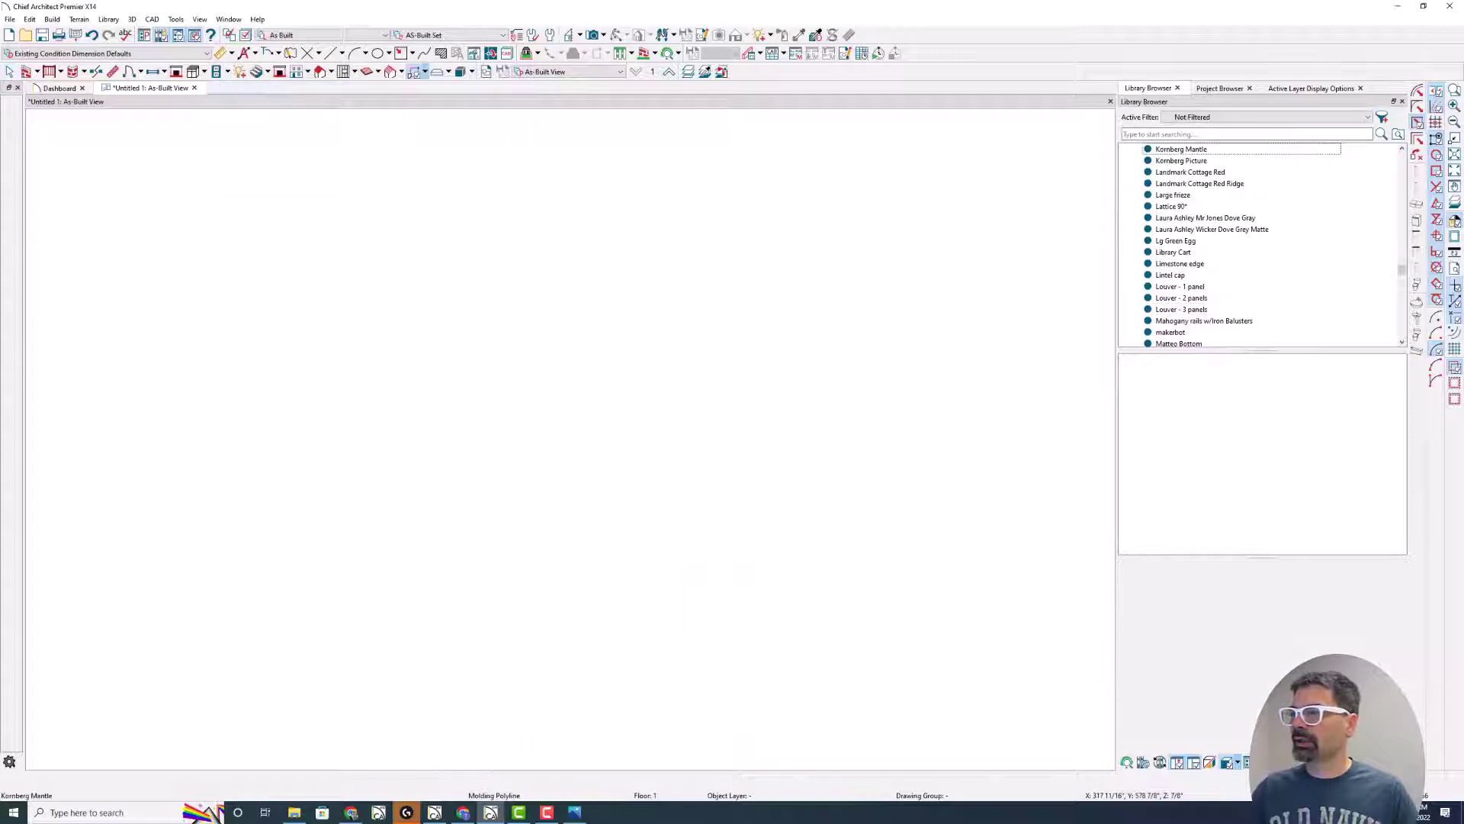
Step: Orbit the Perspective Full Overview to check both decks, then return to the plan
left_click_drag(809, 378, 477, 386)
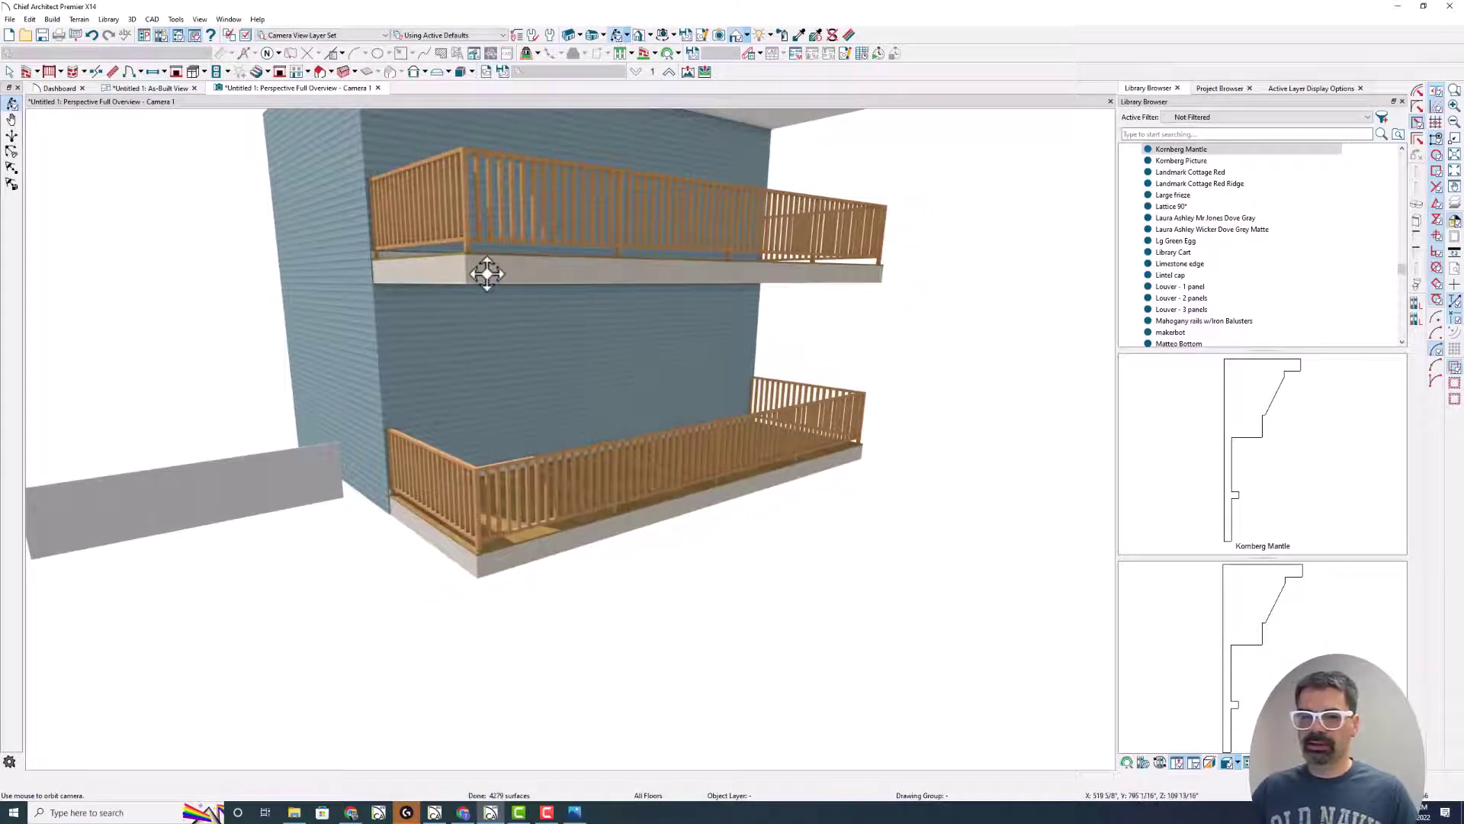
left_click_drag(607, 352, 572, 254)
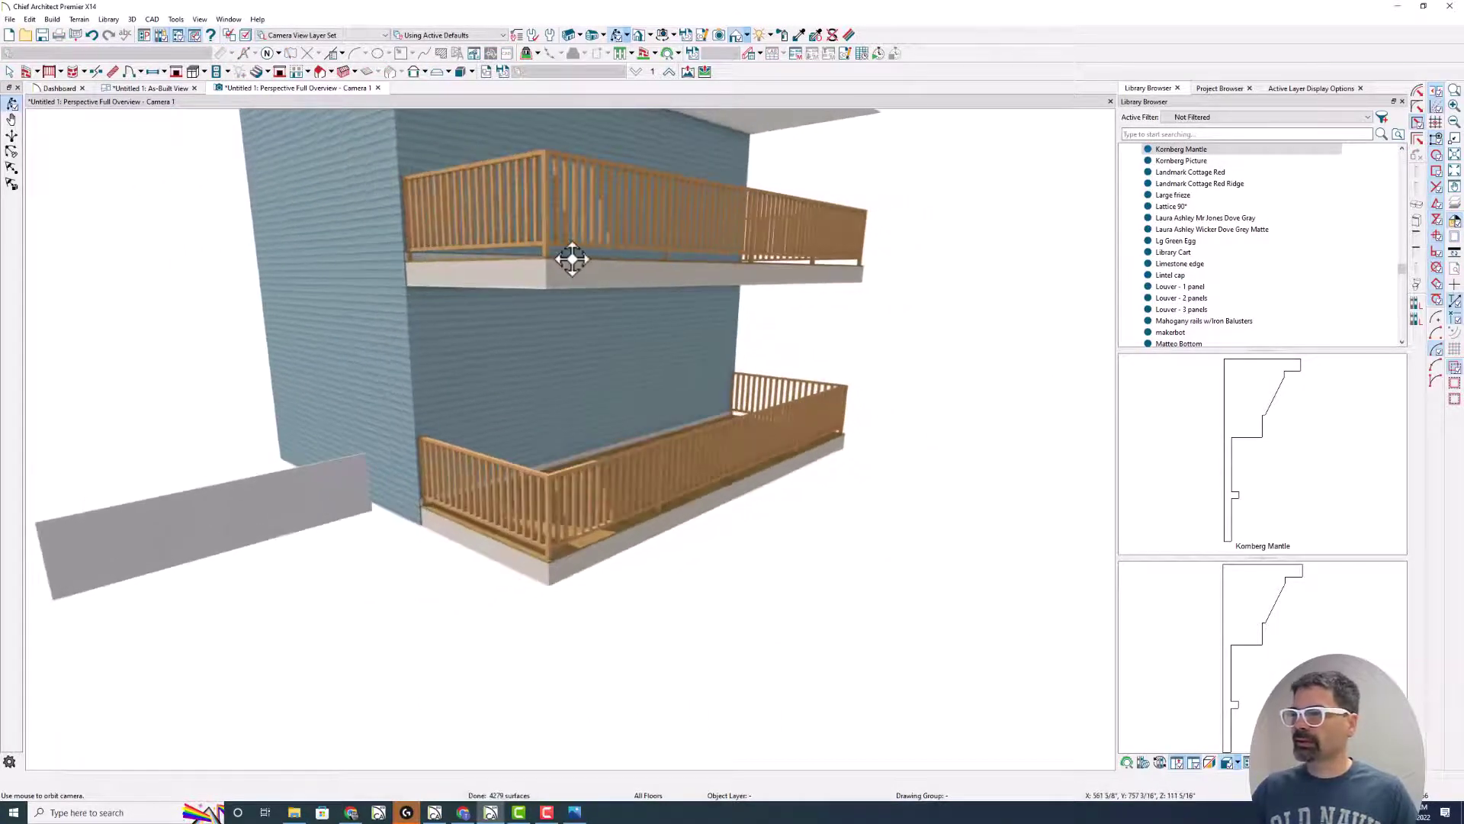
left_click(378, 89)
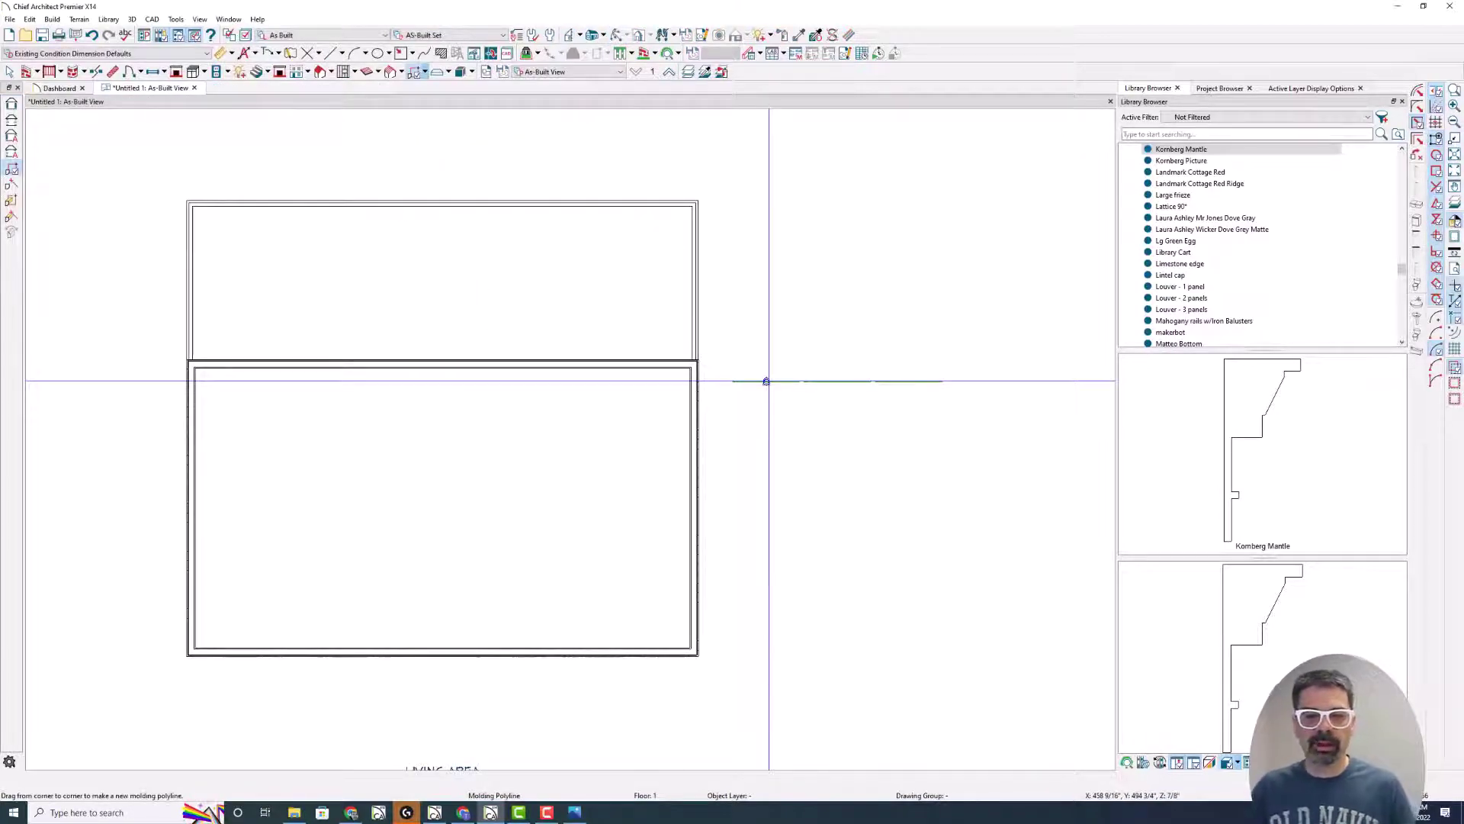
Step: Marquee-select the three railings around the upper rectangle in the plan
key("space")
left_click(766, 382)
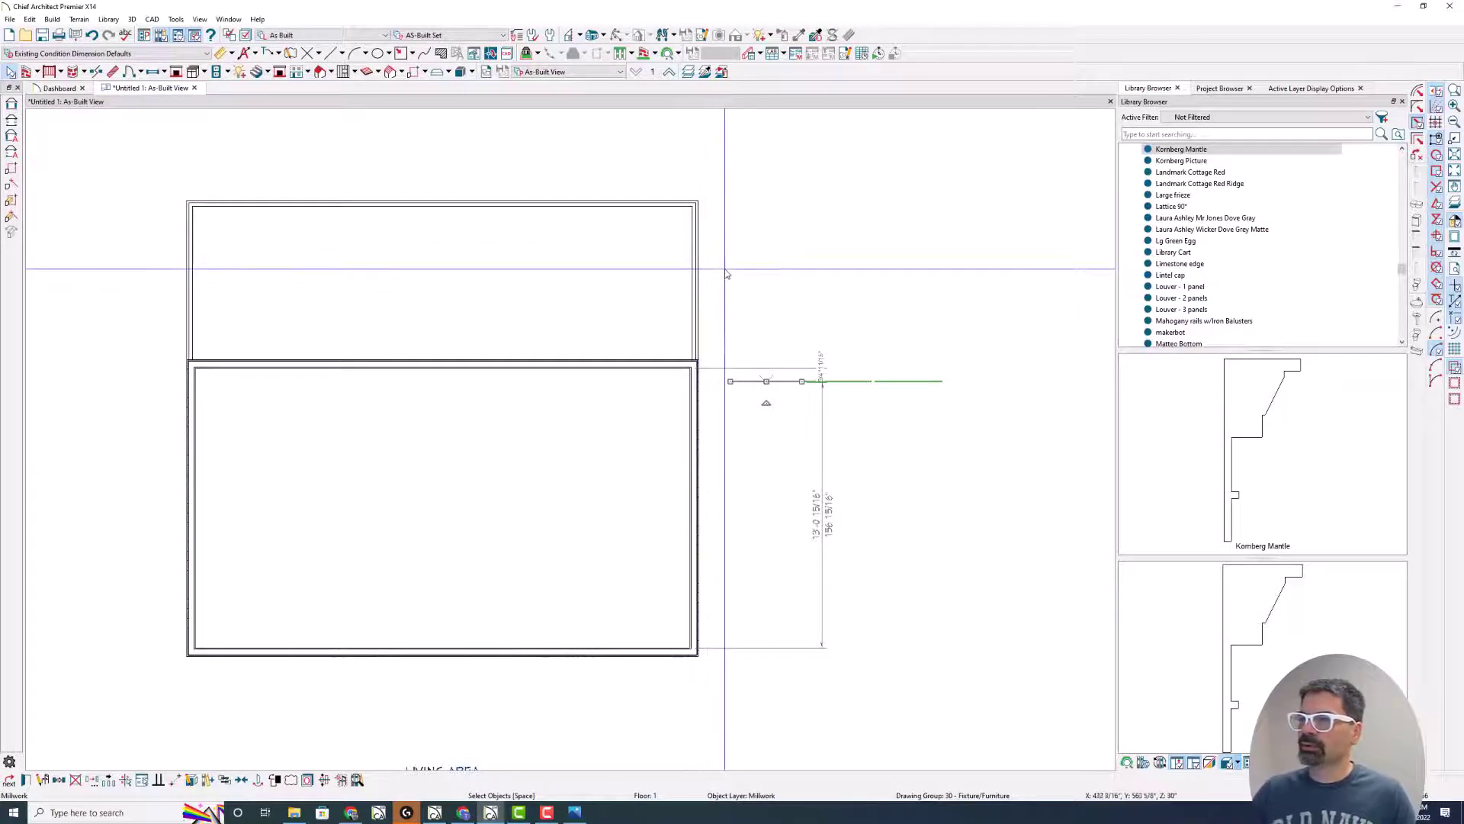
left_click_drag(727, 273, 67, 122)
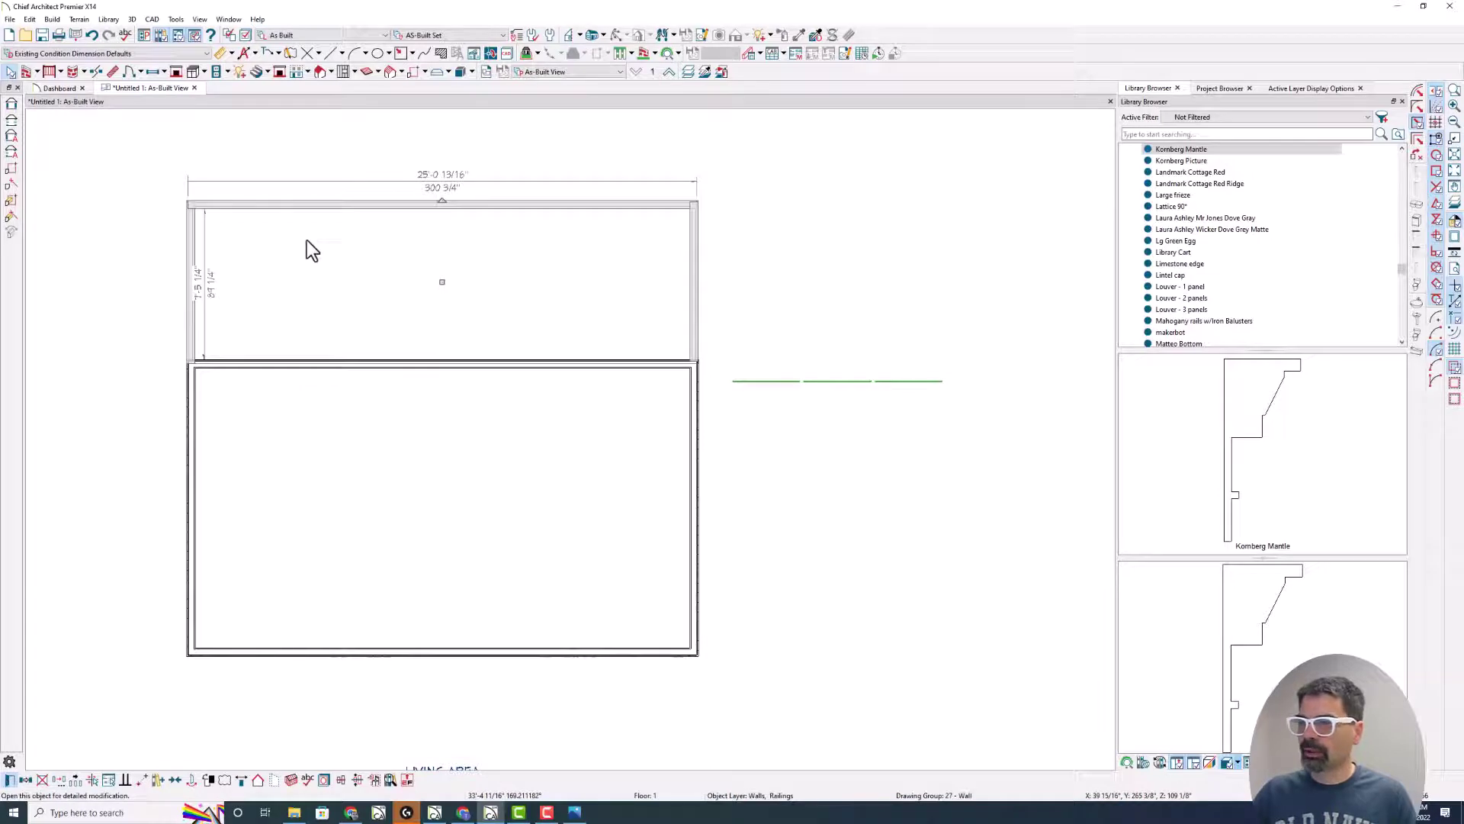
Step: Set the selected railings' thickness to 8" and their newel width to 8"
key("e")
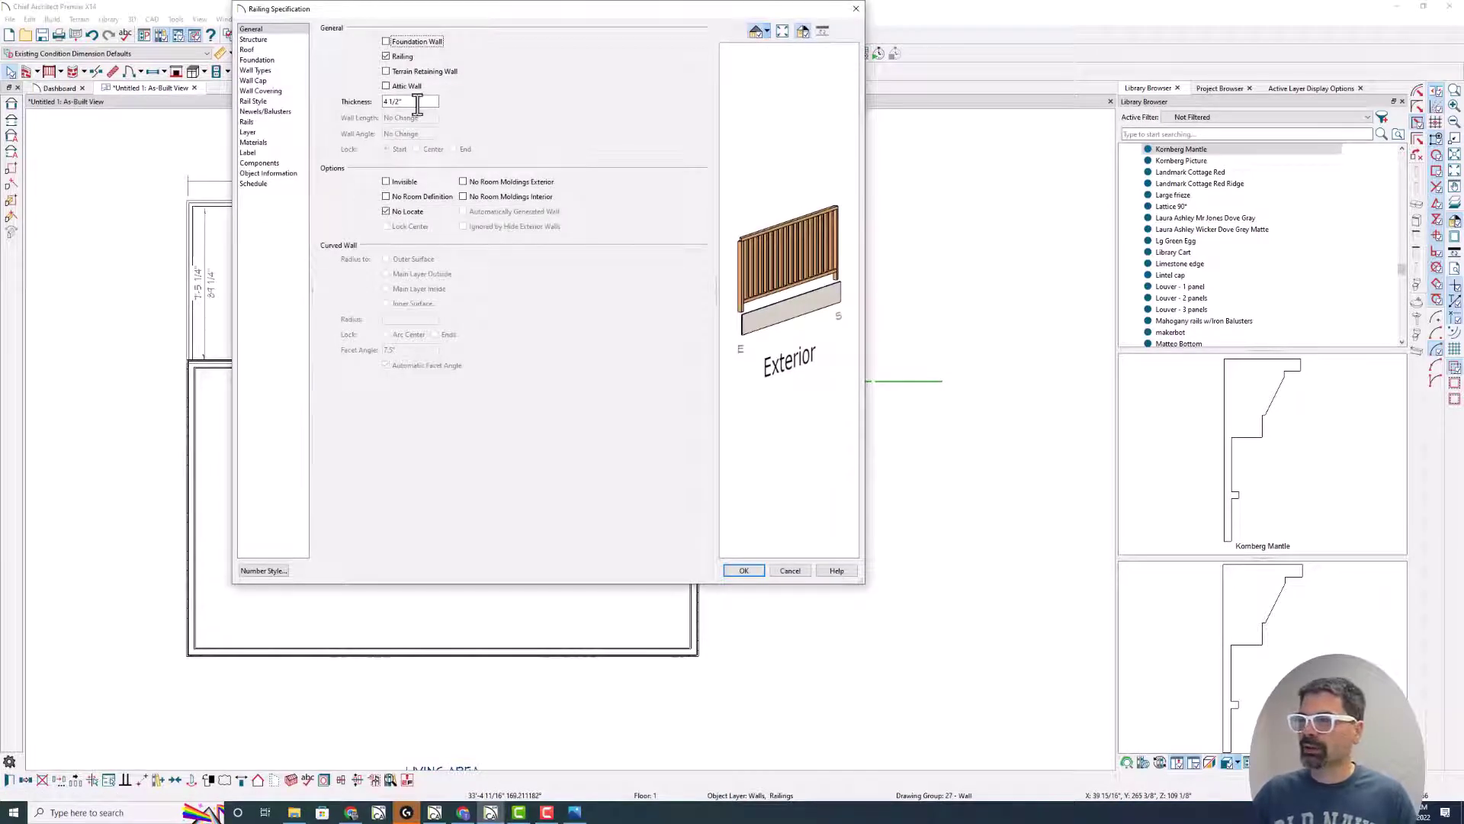
left_click_drag(417, 104, 349, 112)
type("8")
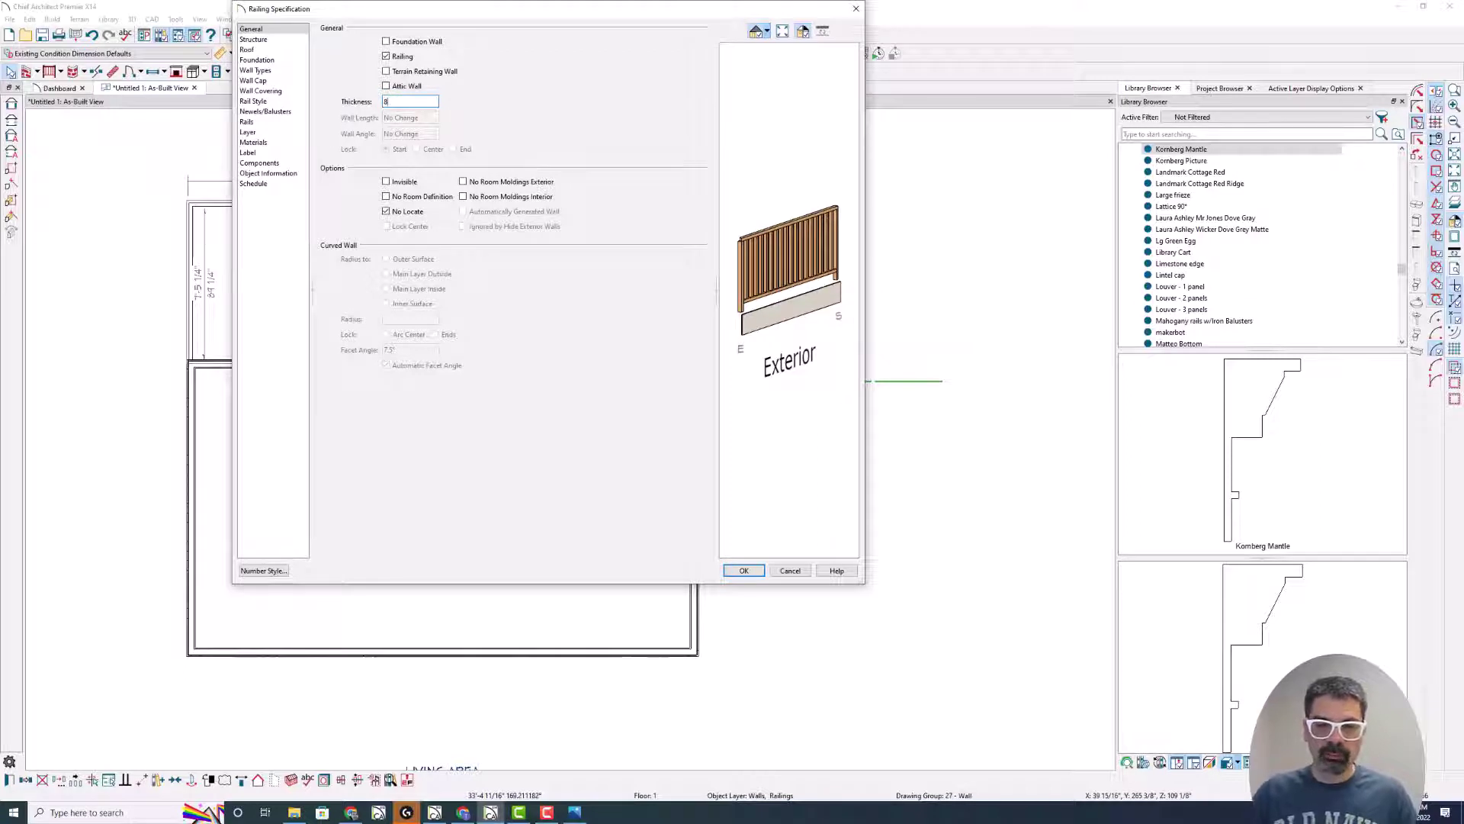
left_click(265, 111)
left_click_drag(418, 76, 319, 76)
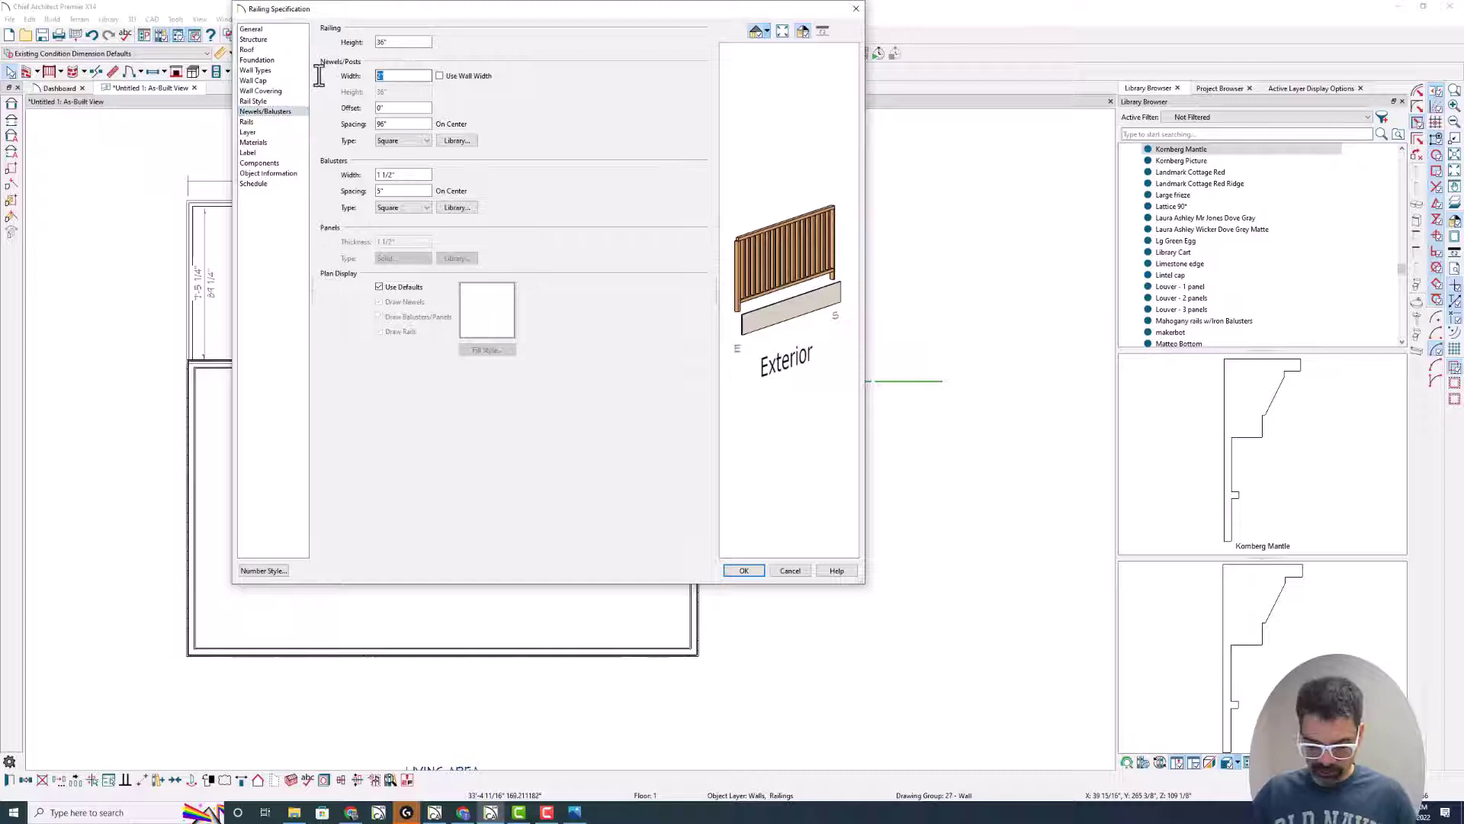
type("8")
key("Tab")
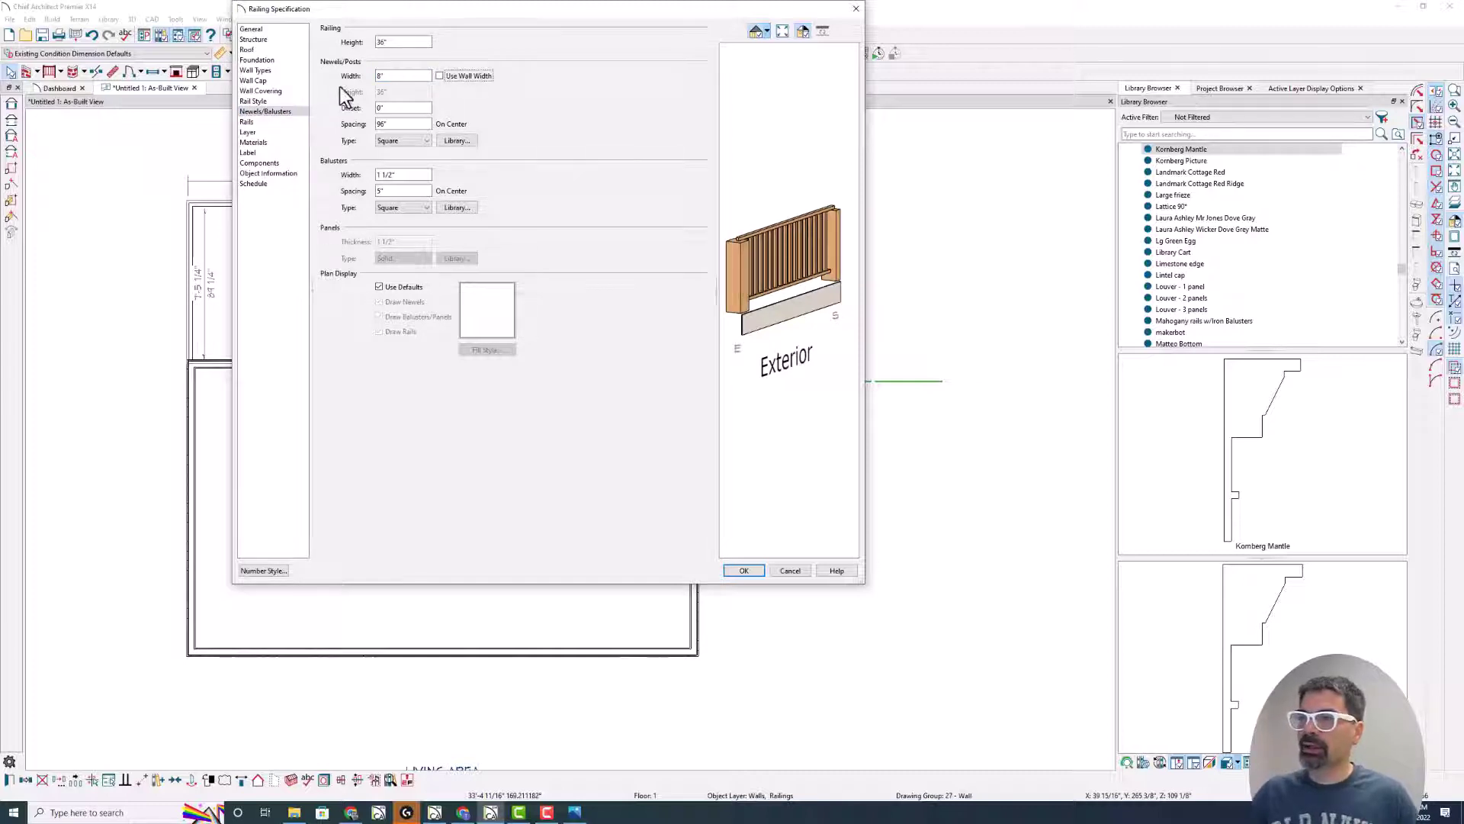
Step: Choose the Post to Beam rail style with an 8" wide, 6" tall beam profile
left_click(276, 101)
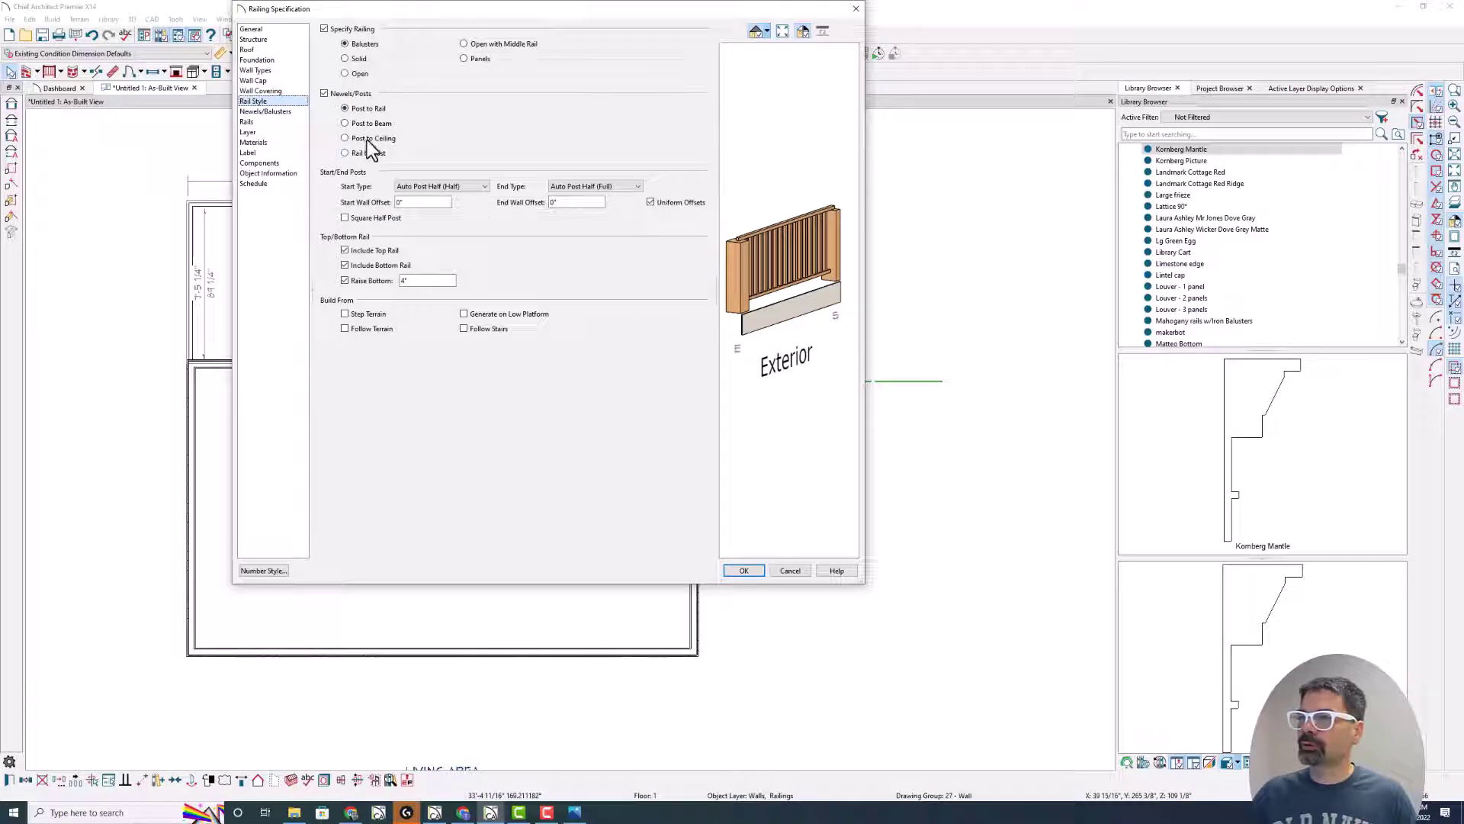
left_click(369, 123)
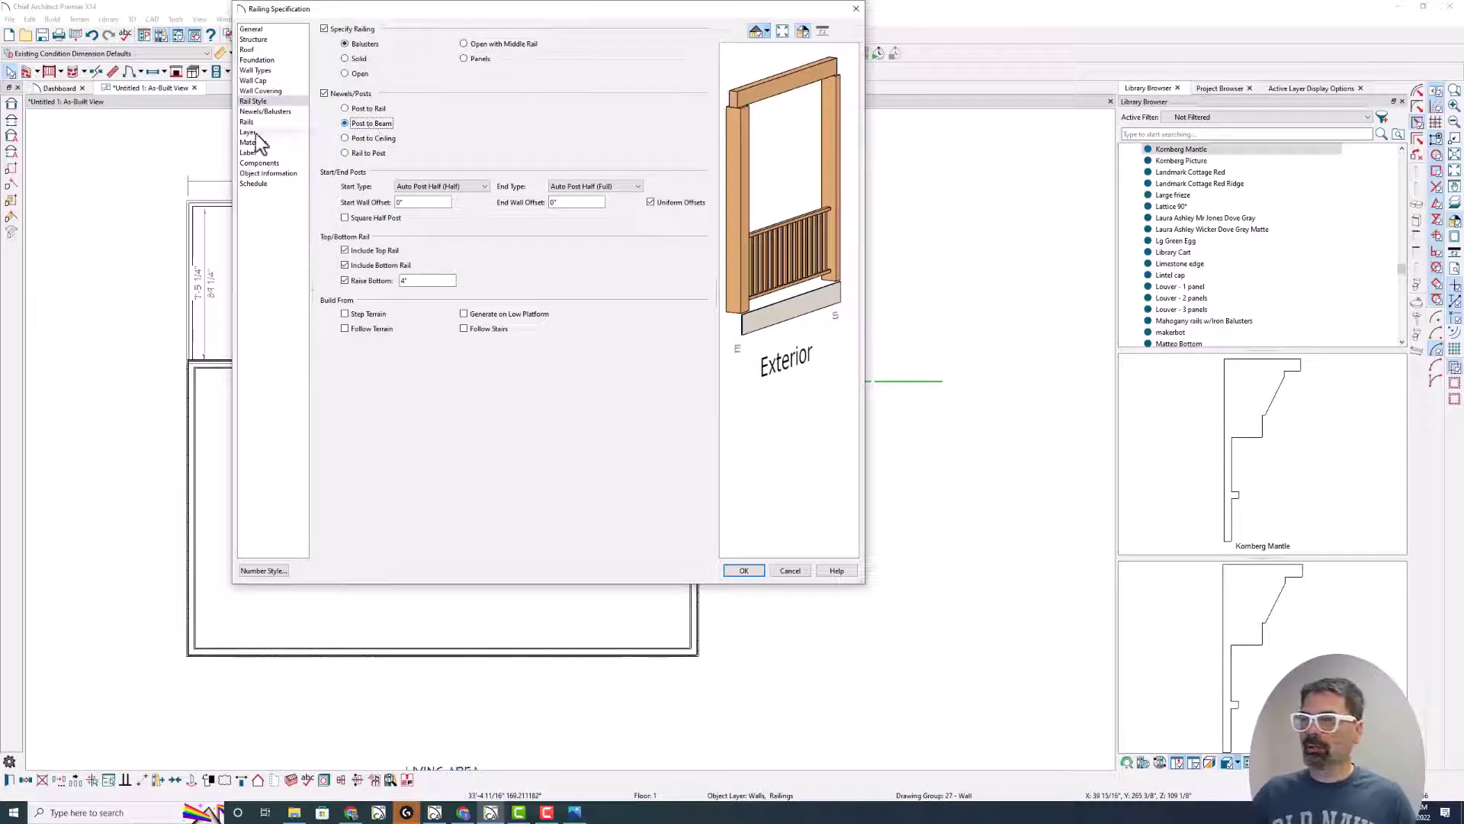
left_click(250, 122)
double_click(374, 142)
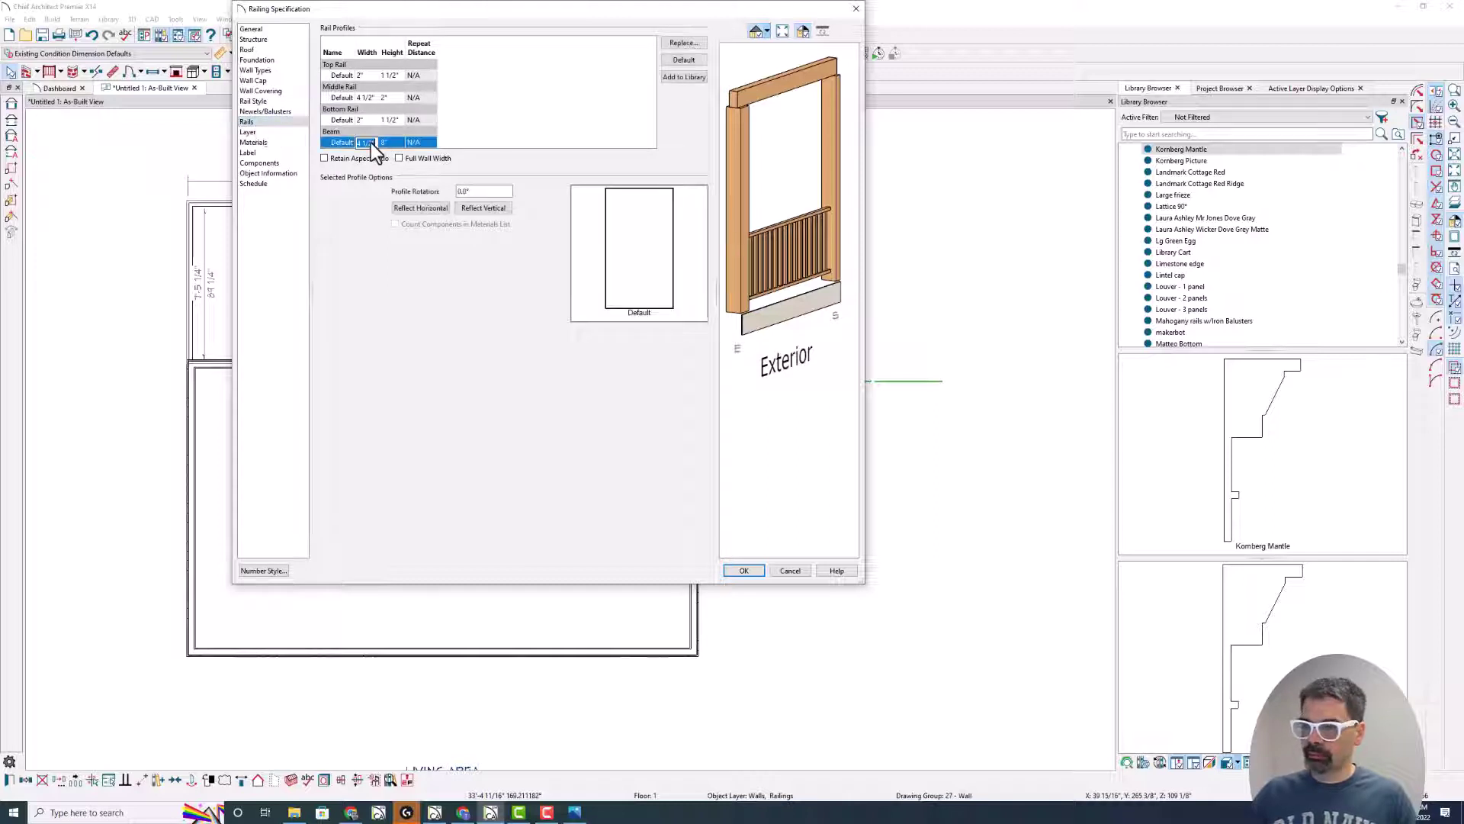
type("8")
double_click(391, 145)
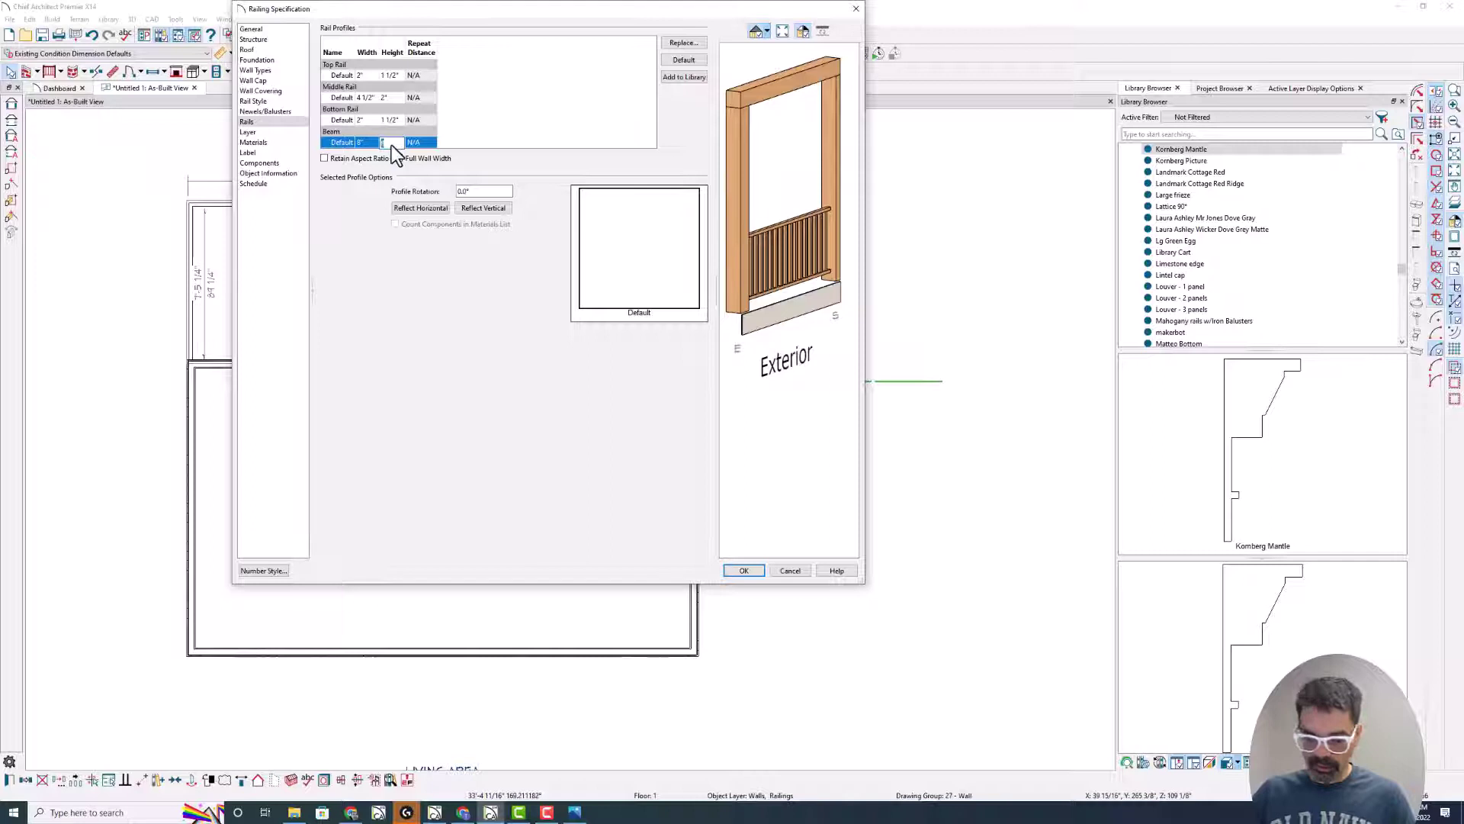
double_click(391, 145)
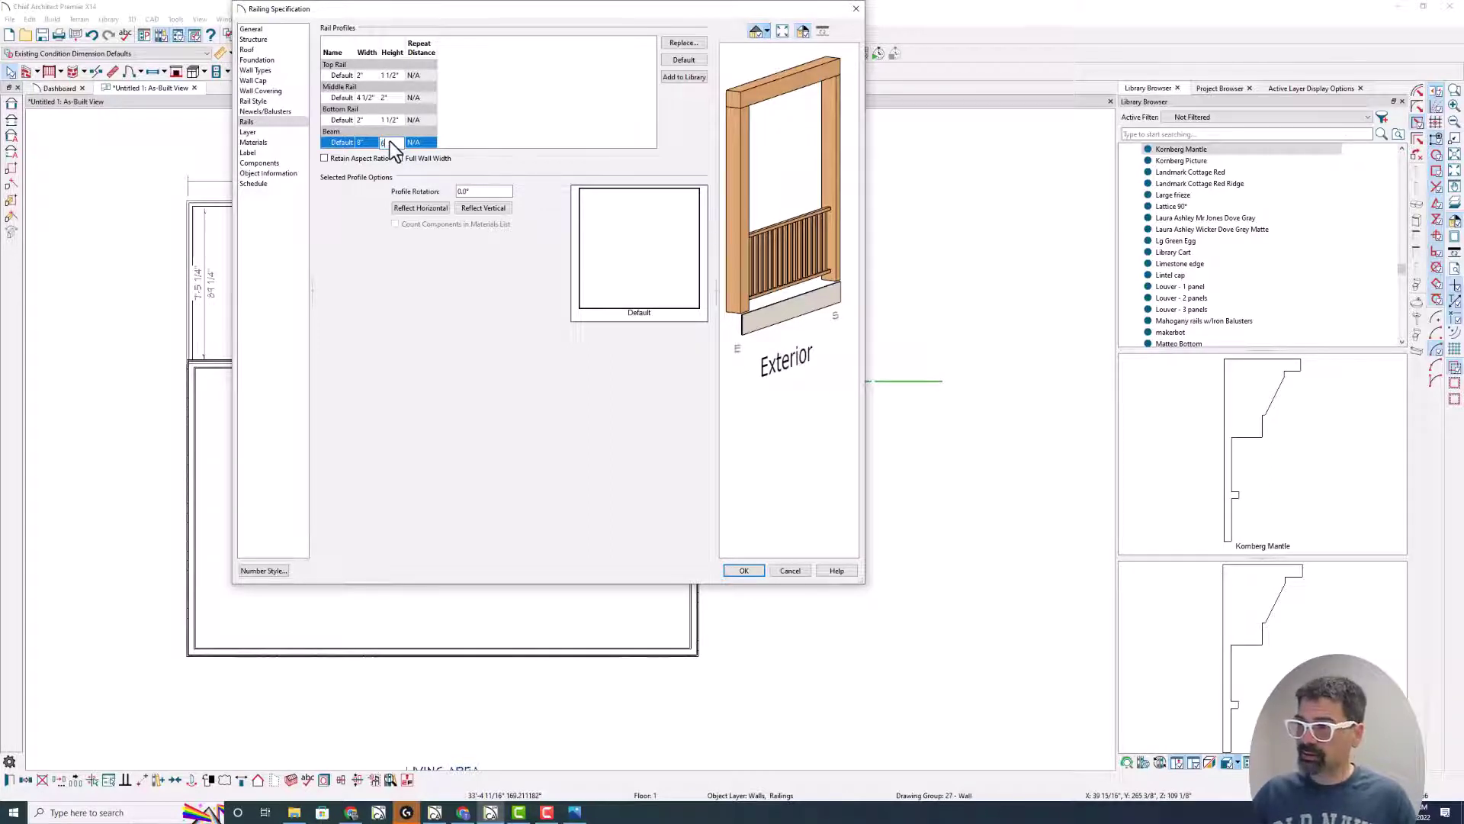
type("6")
key("Tab")
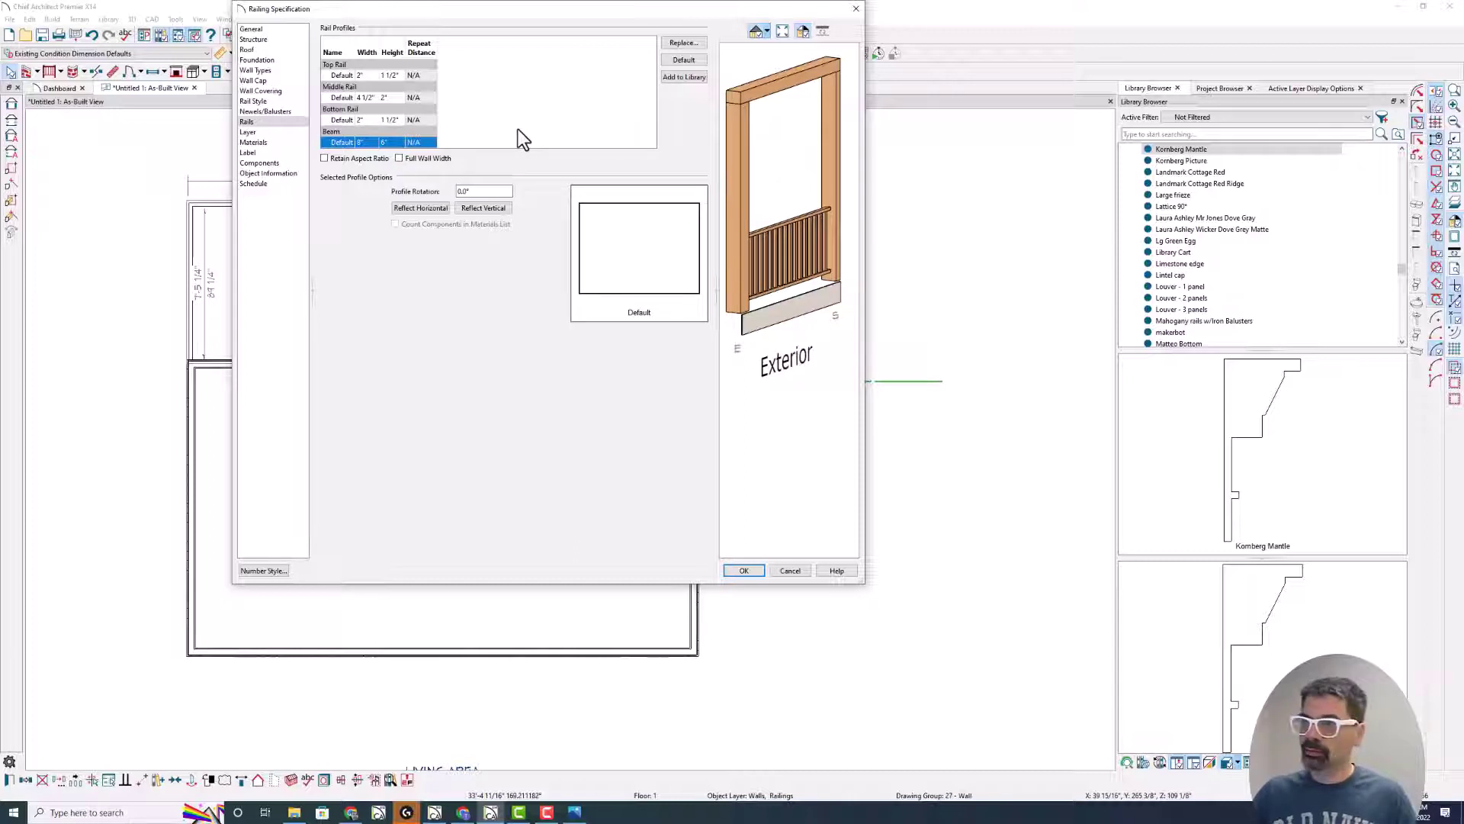
Step: Switch the rail style to Panels and set the railing height to 102"
left_click(252, 111)
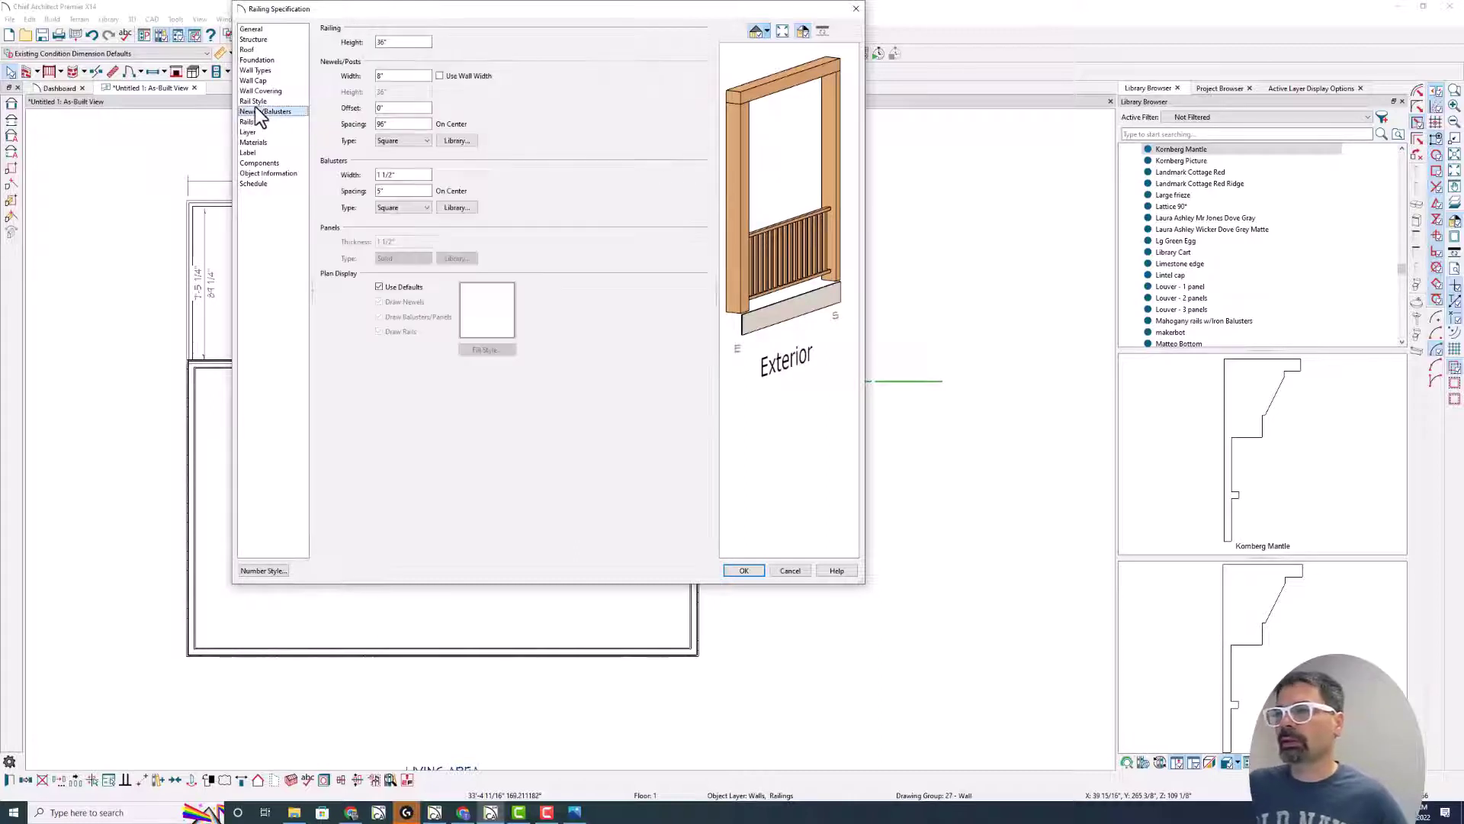
left_click(254, 101)
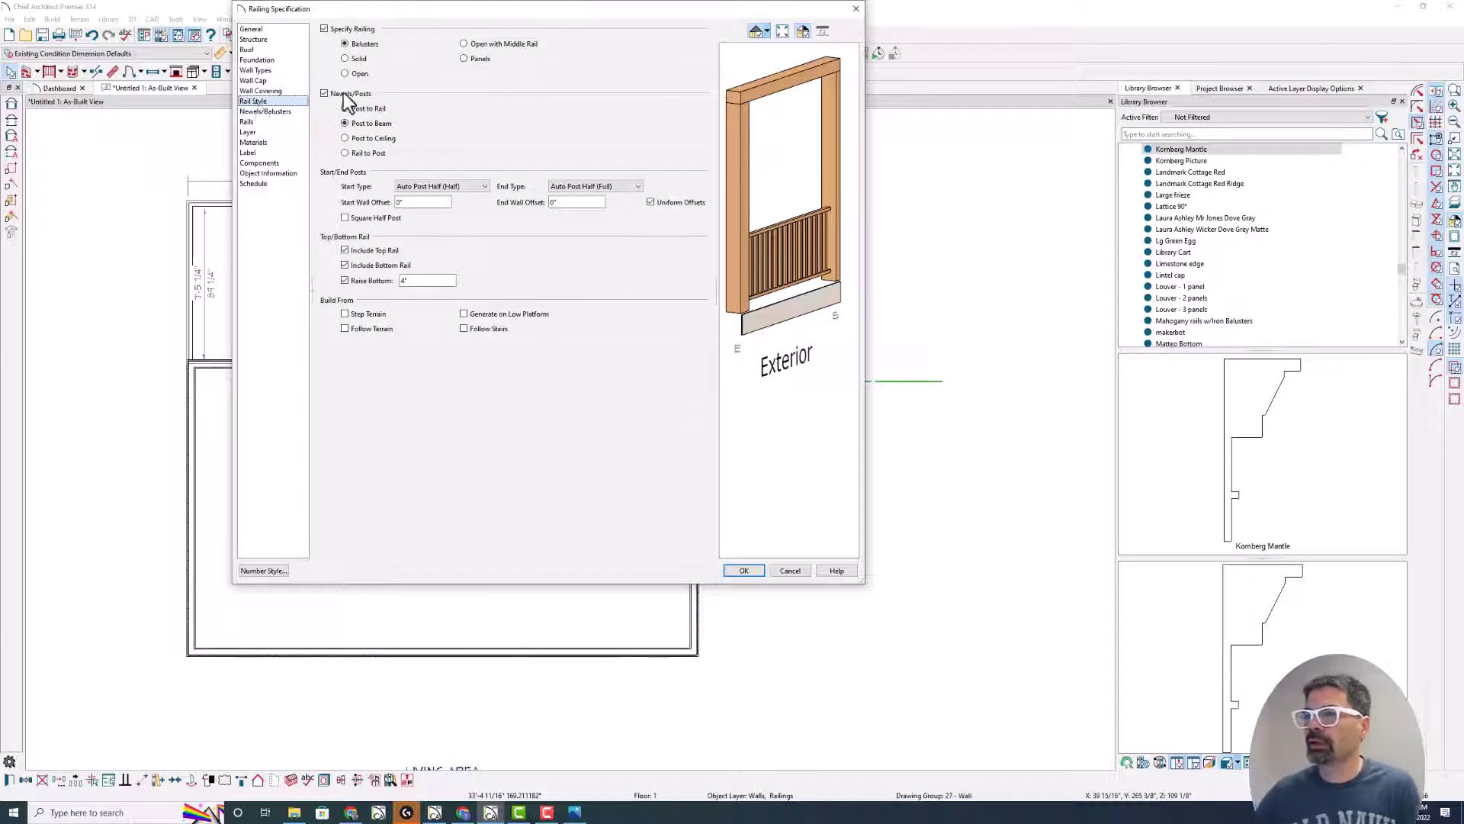
left_click(465, 59)
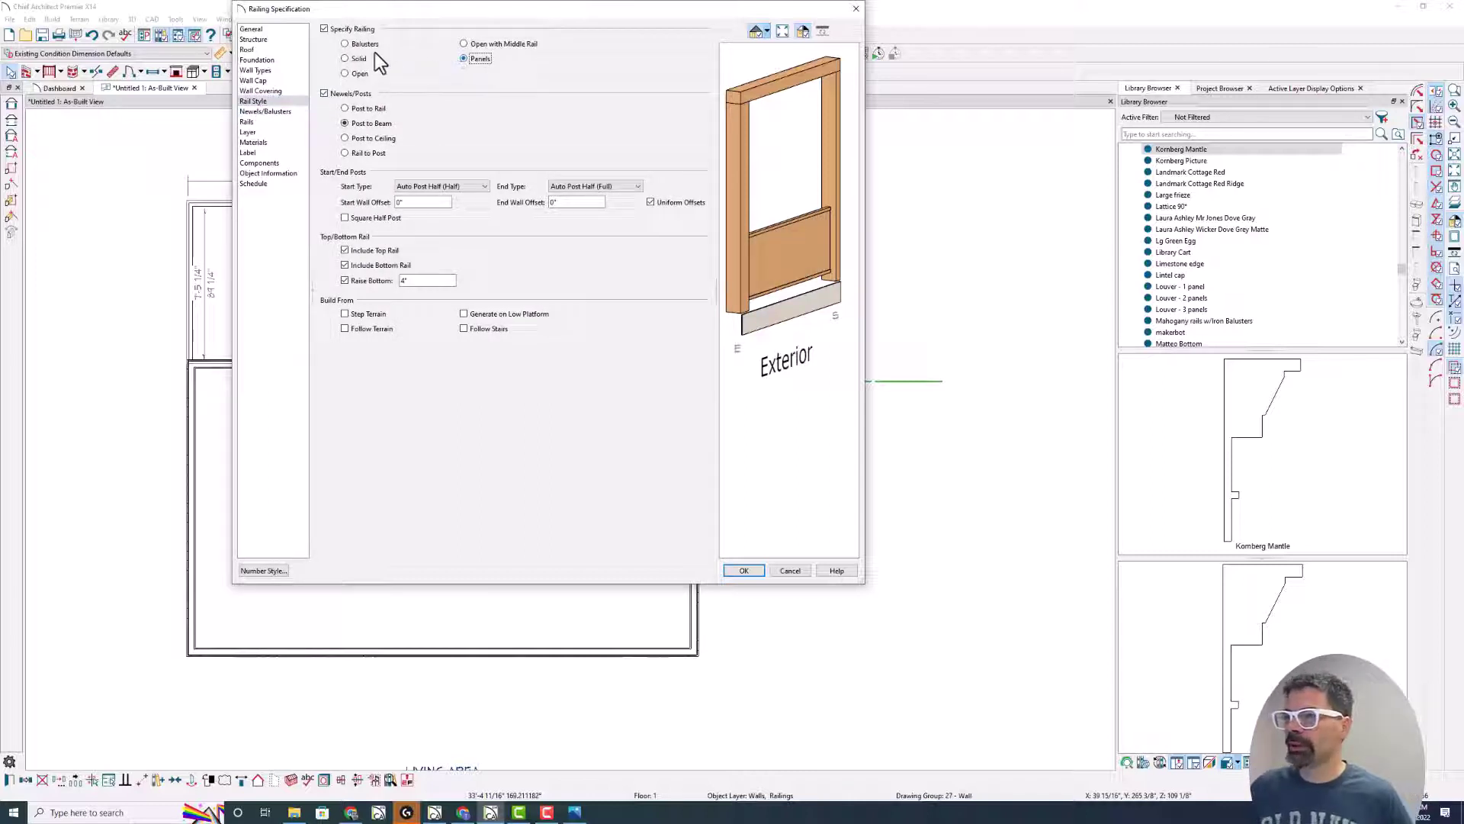
left_click(274, 112)
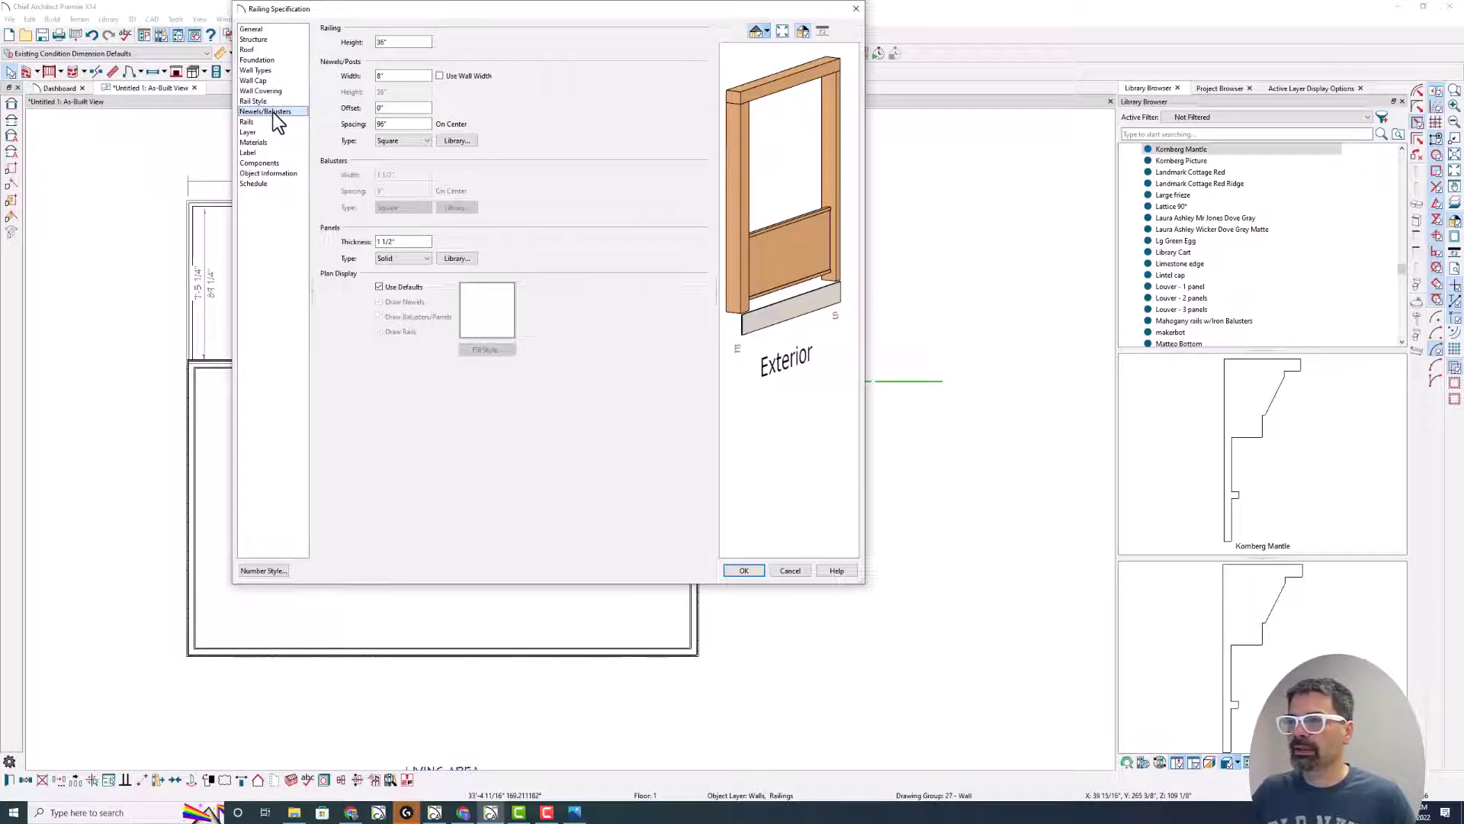
double_click(408, 44)
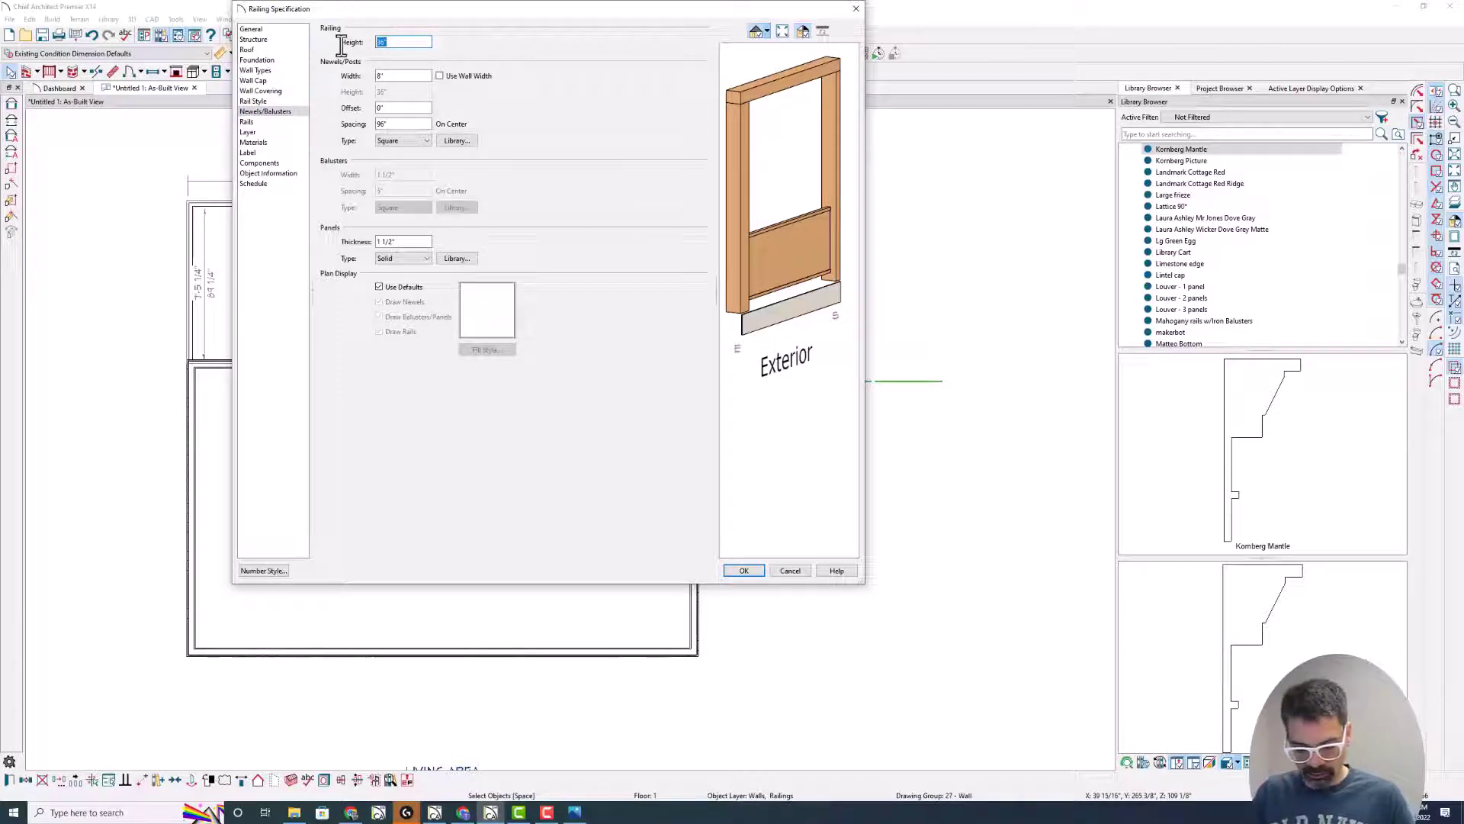
type("102")
key("Tab")
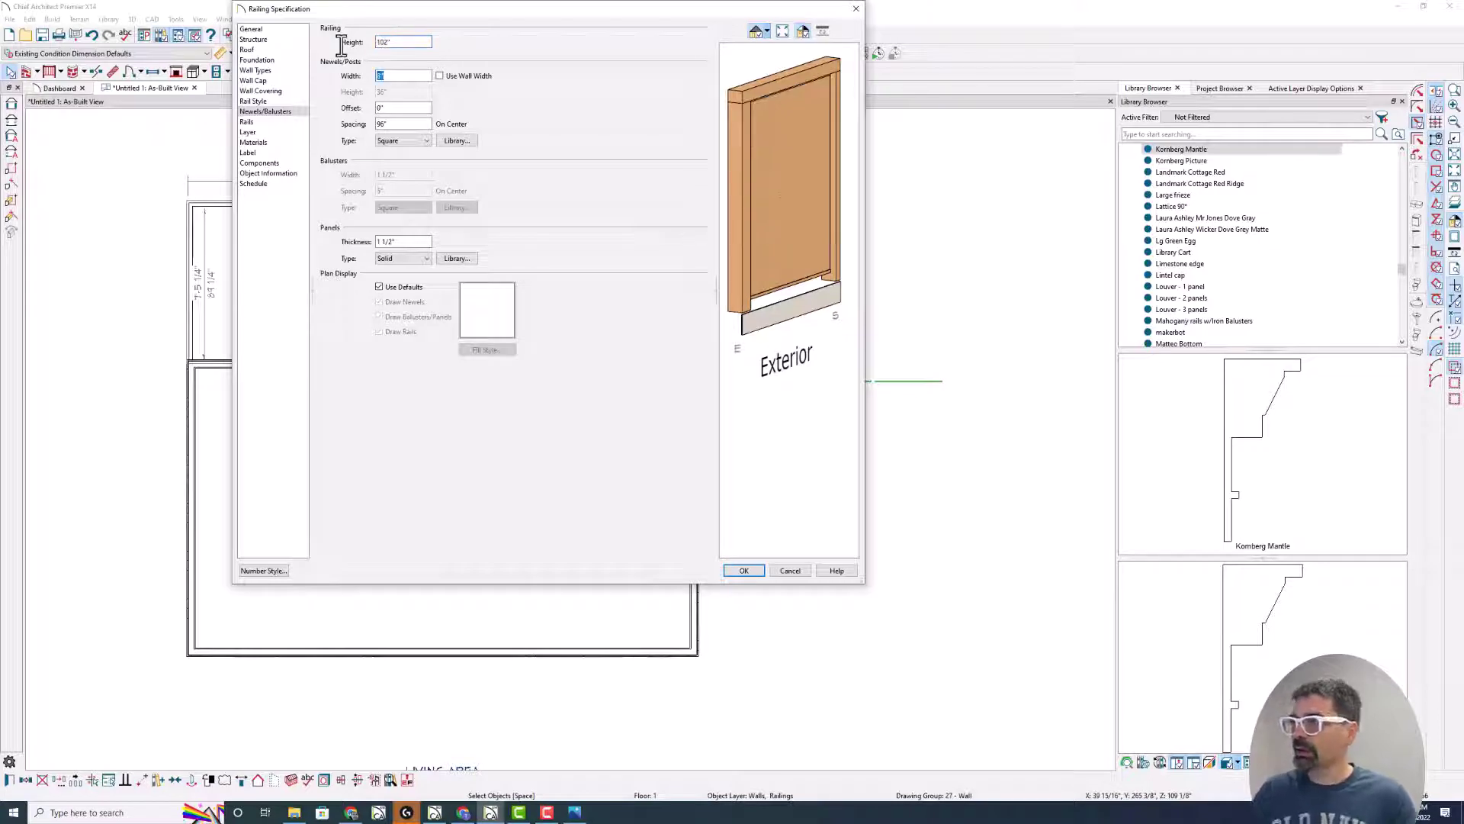
left_click(281, 101)
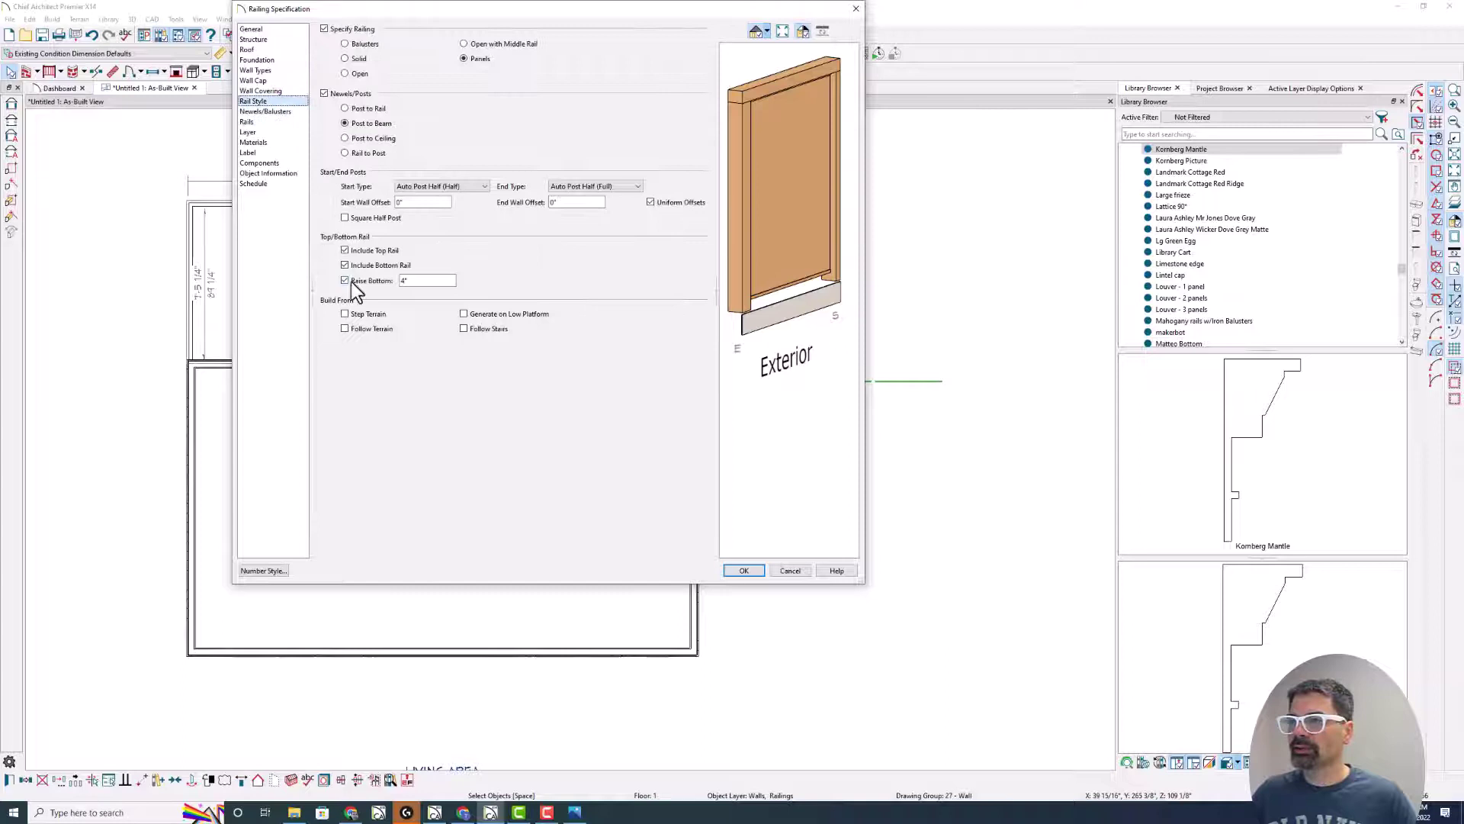
Step: Raise the bottom of the railing panels to 72" and apply the Railing Specification
double_click(419, 280)
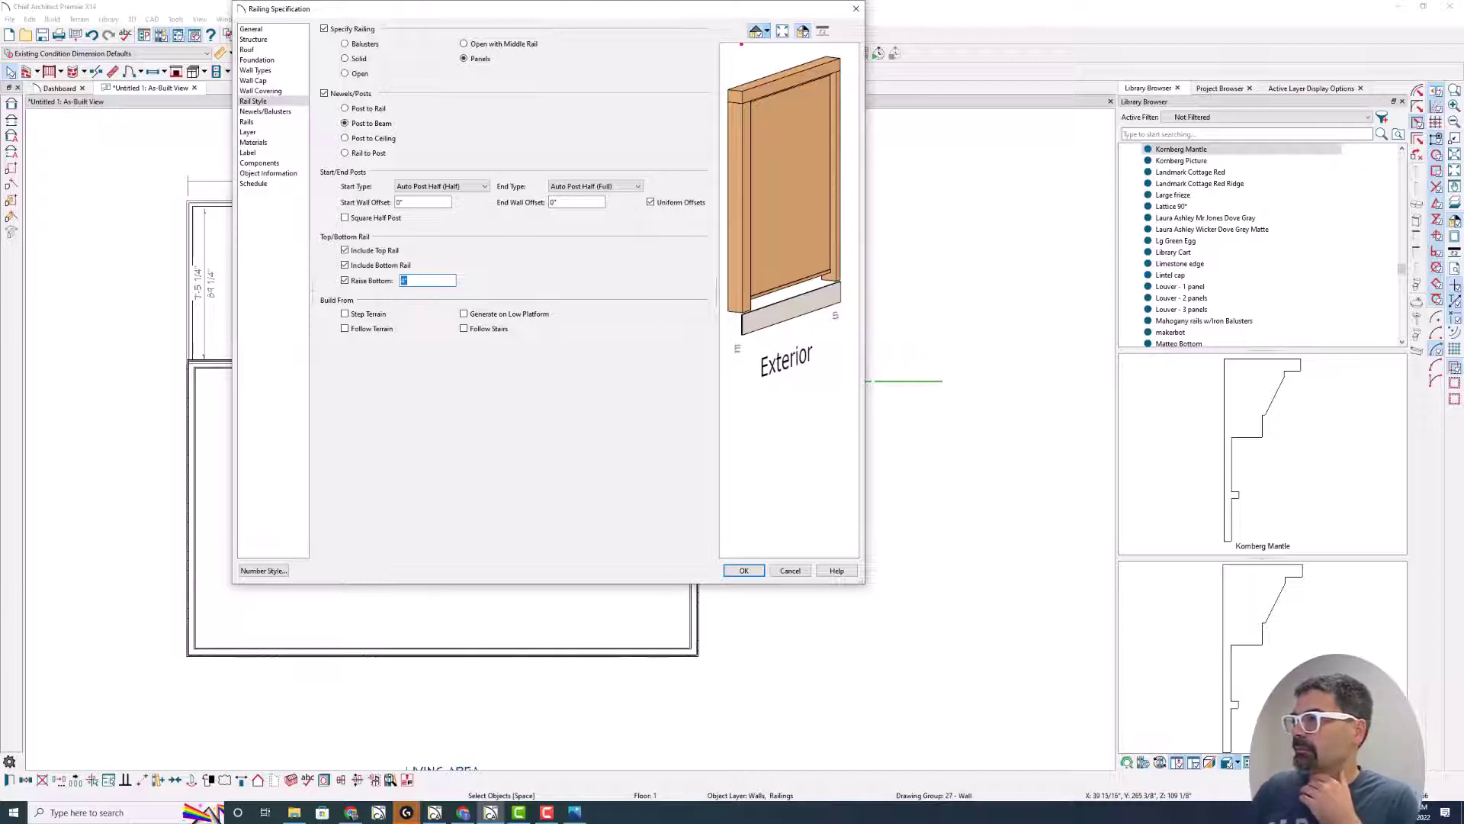
left_click_drag(742, 89, 854, 58)
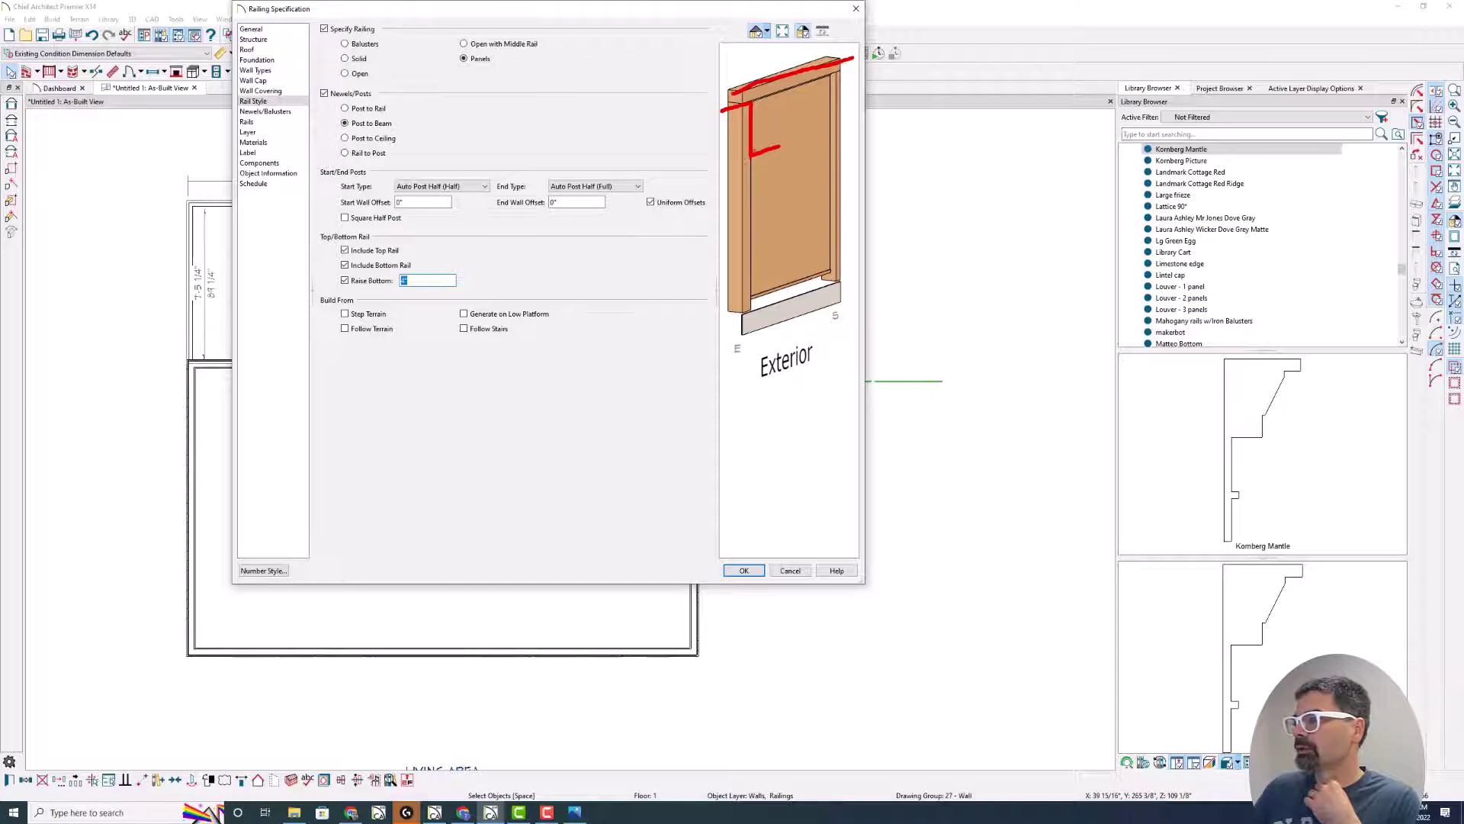
left_click_drag(695, 112, 680, 140)
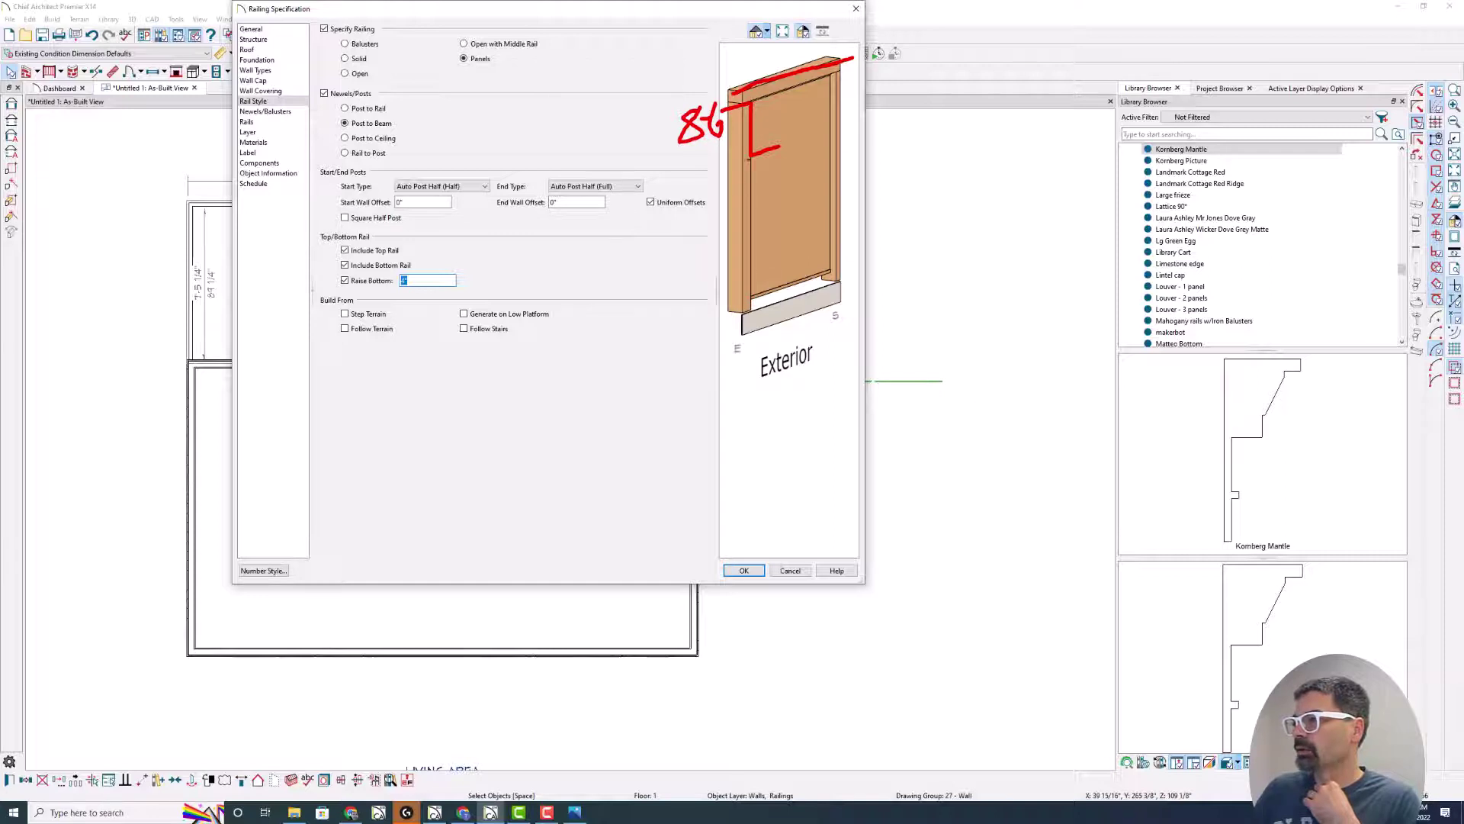
left_click_drag(750, 156, 693, 165)
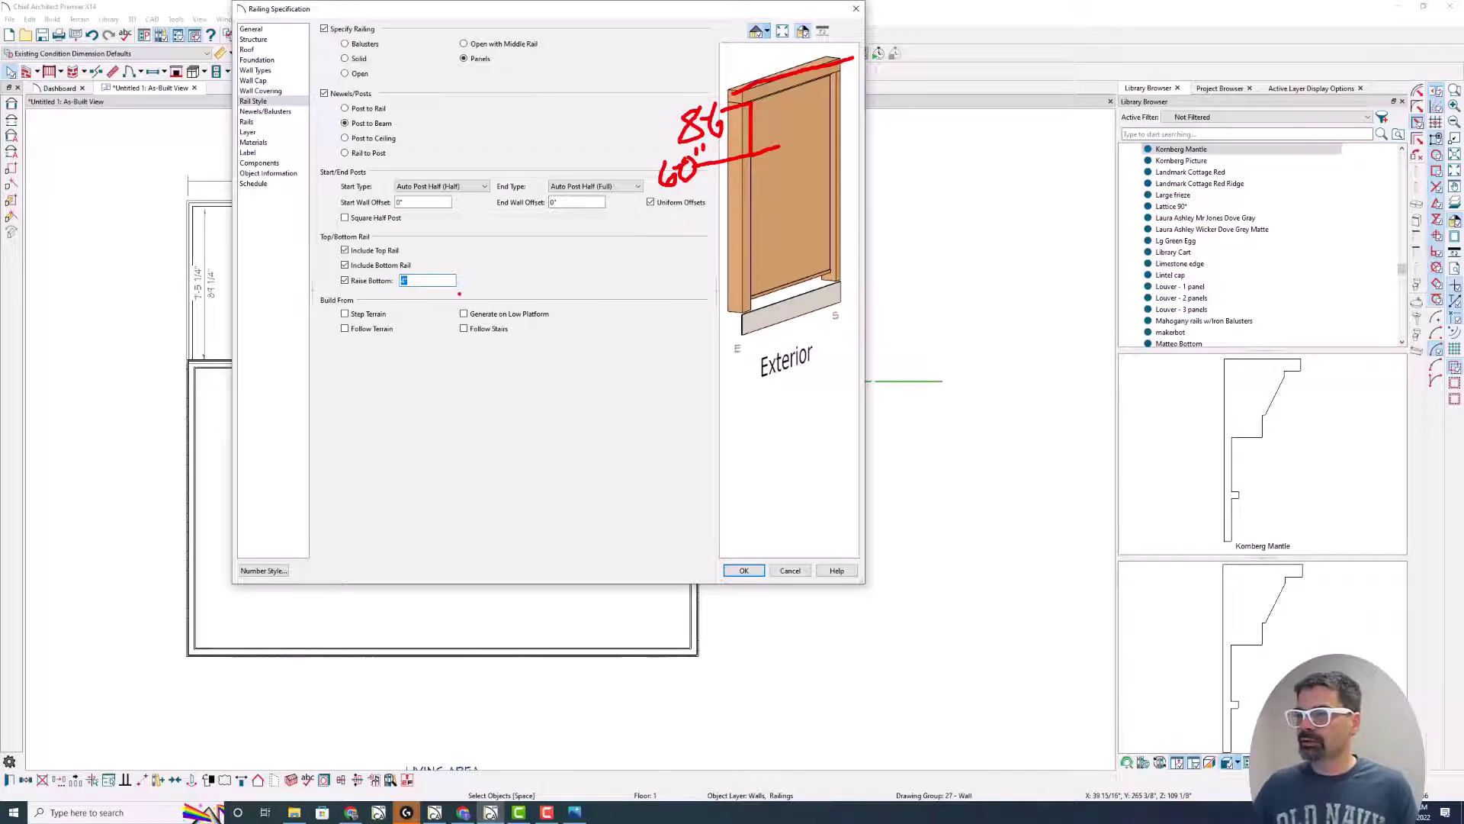
key("Escape")
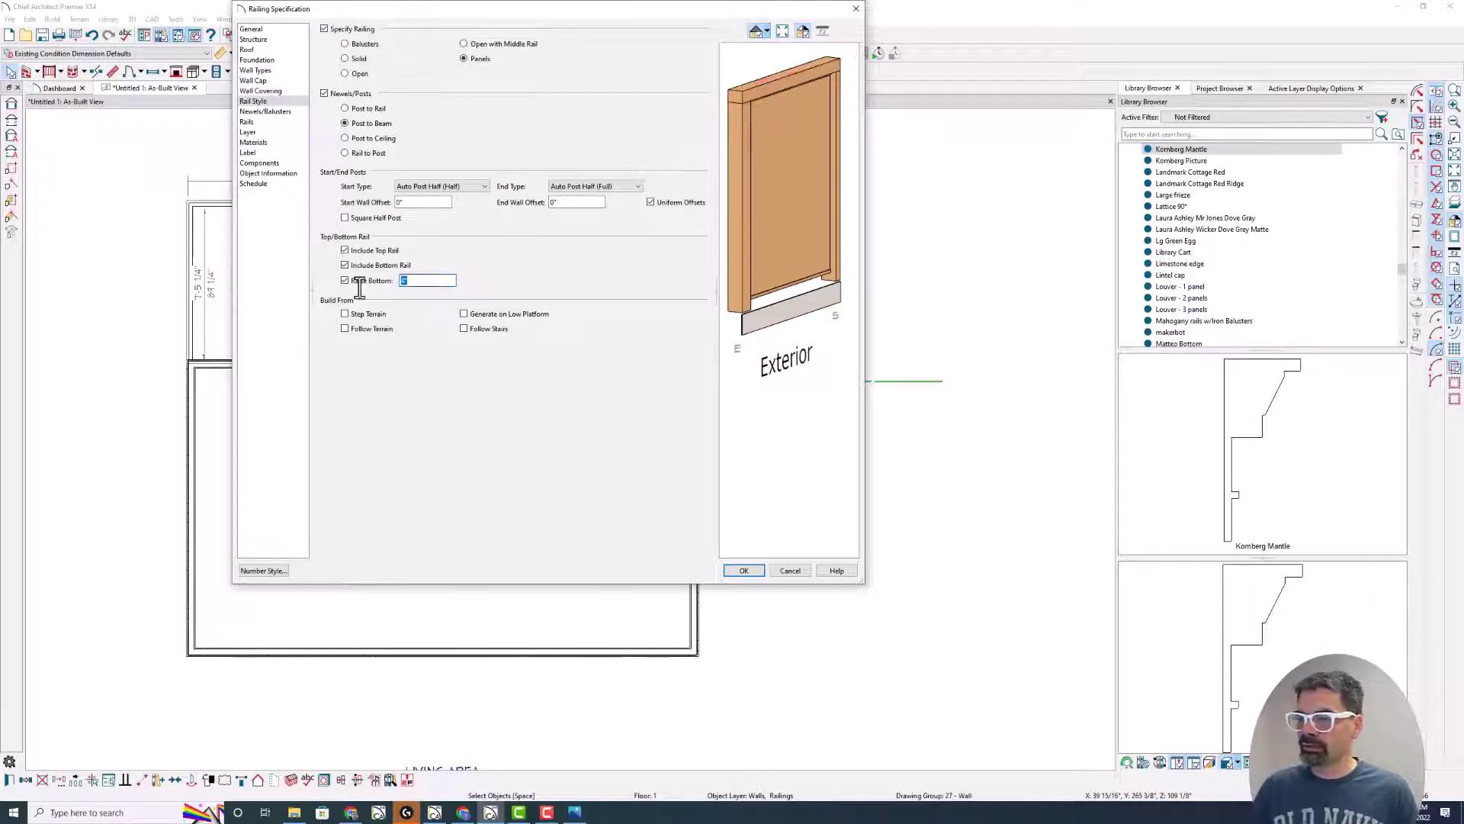
key("Tab")
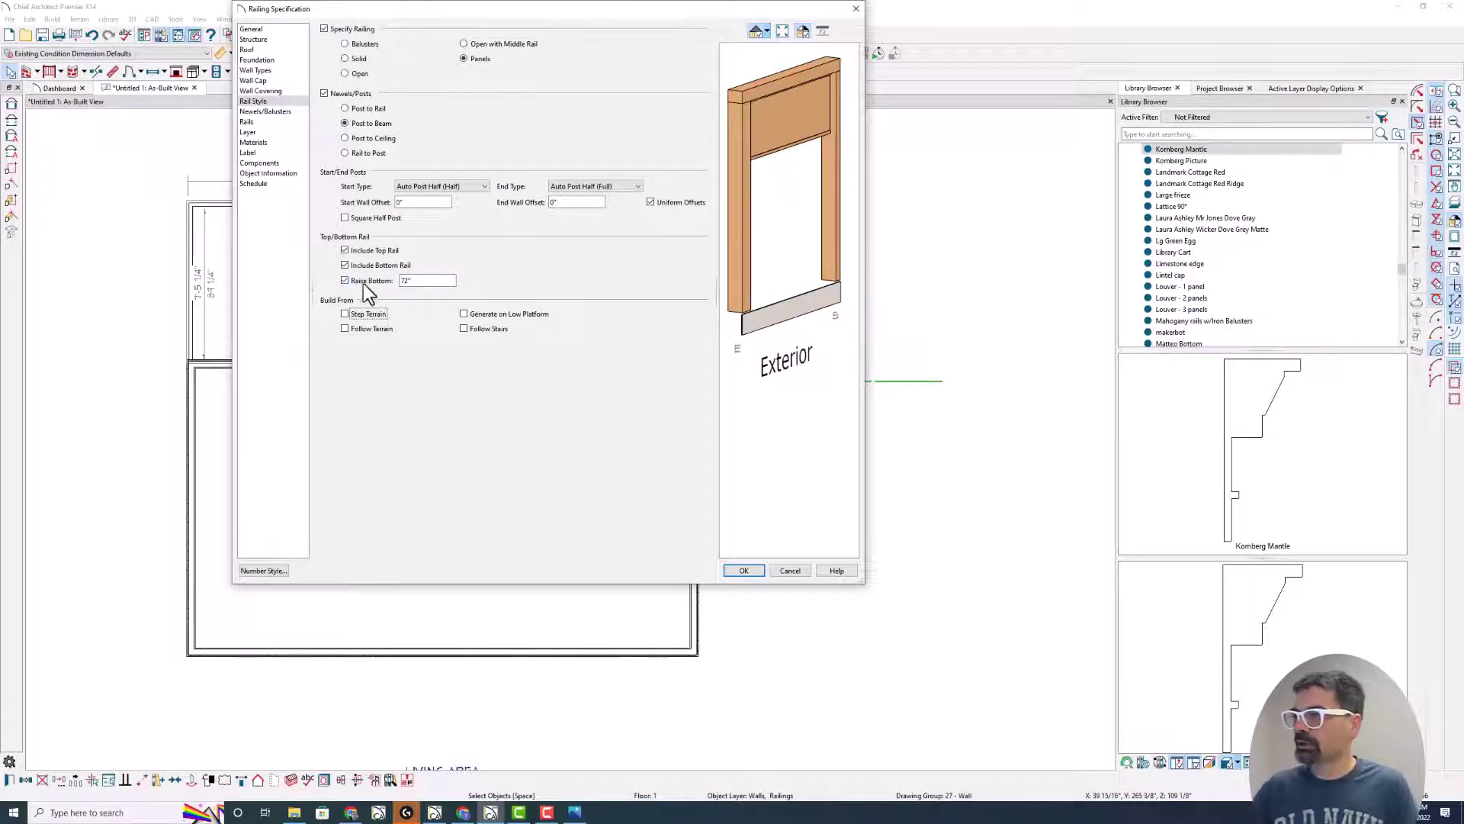
left_click(741, 572)
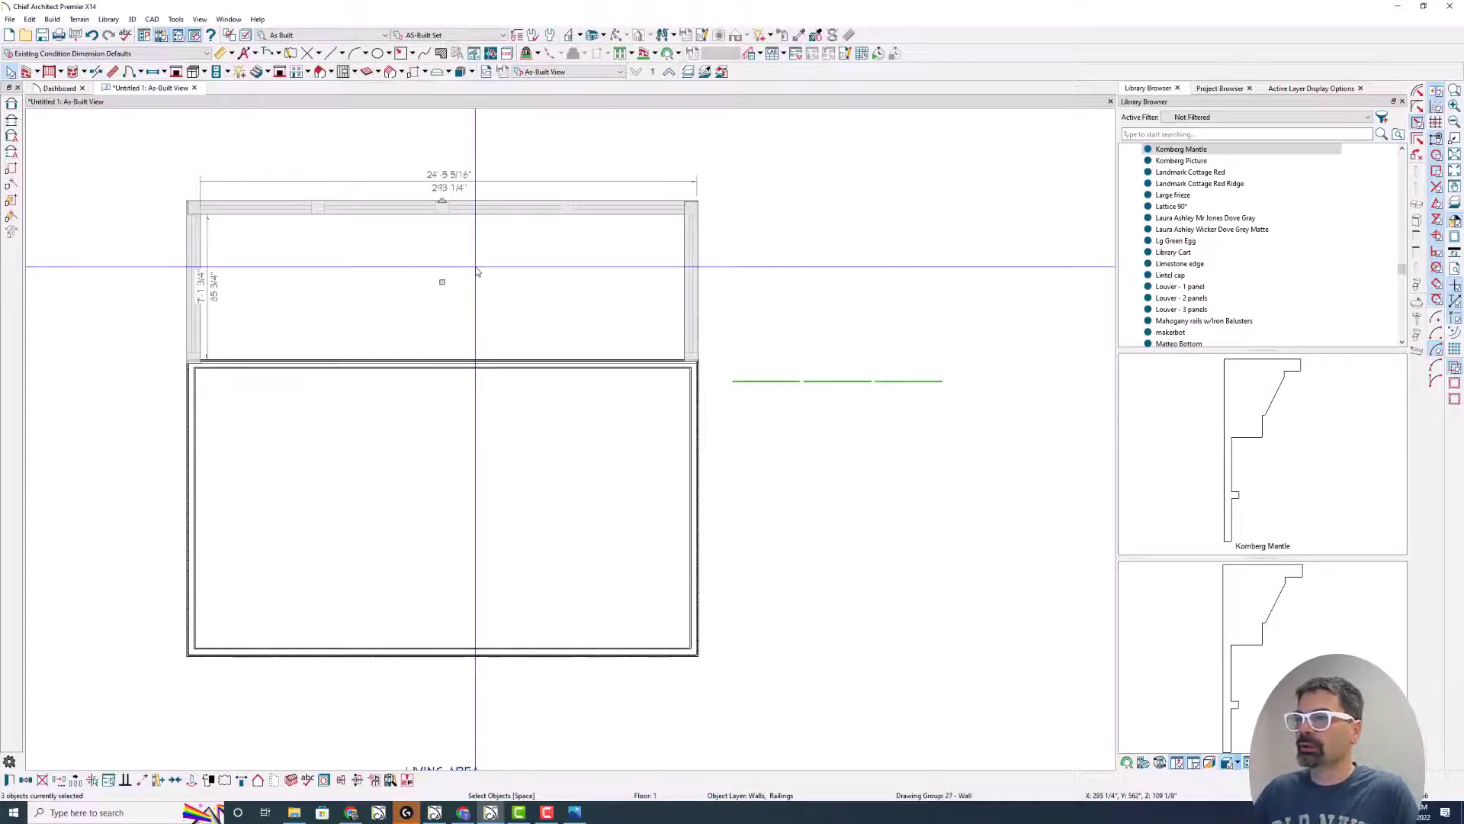
Step: Open a 3D overview facing the deck and fill the beam panels with the two-panel louver
key("ctrl+shift+f")
left_click_drag(680, 291, 506, 274)
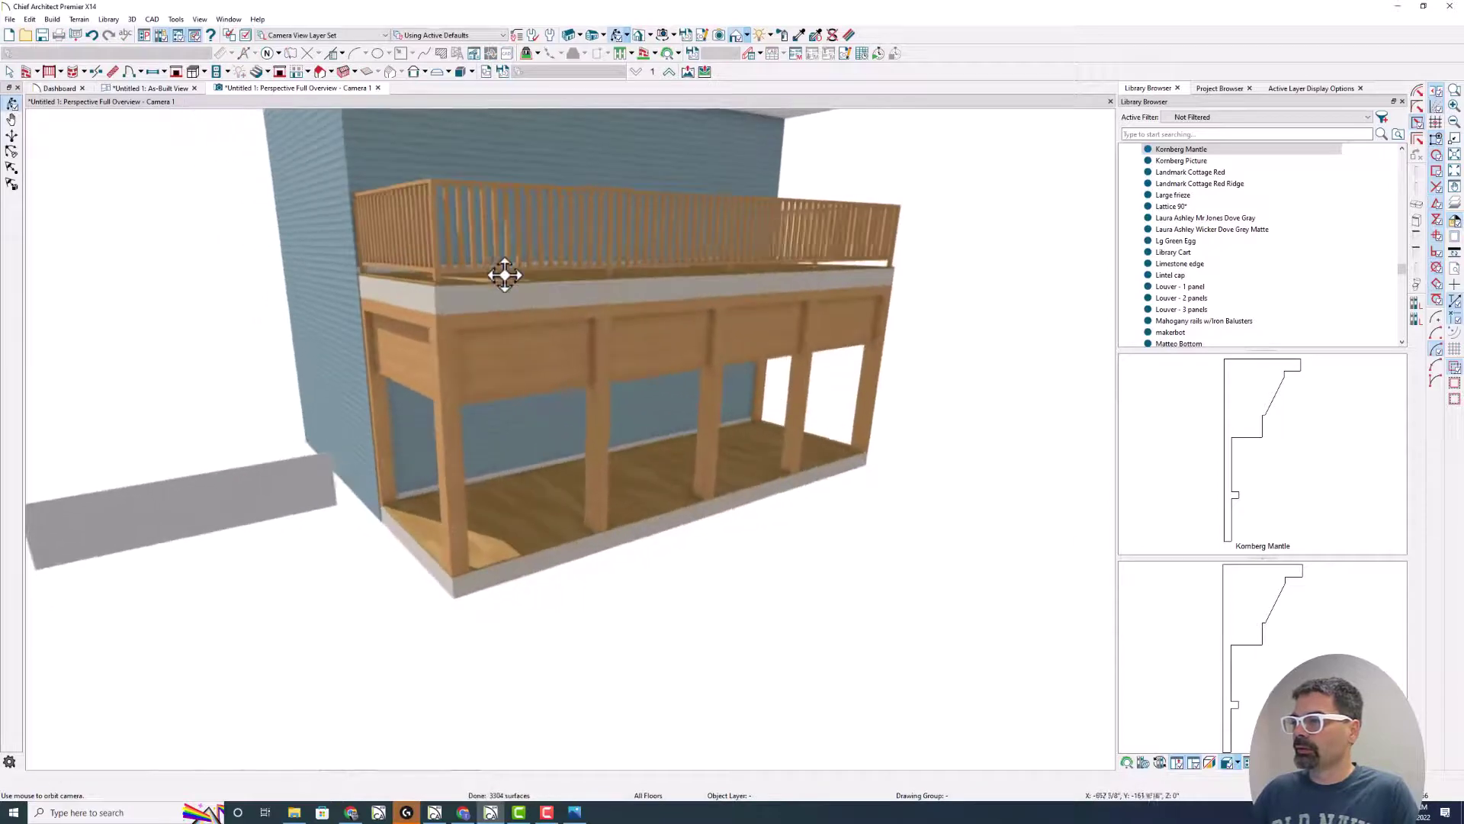
left_click(1220, 297)
left_click(556, 352)
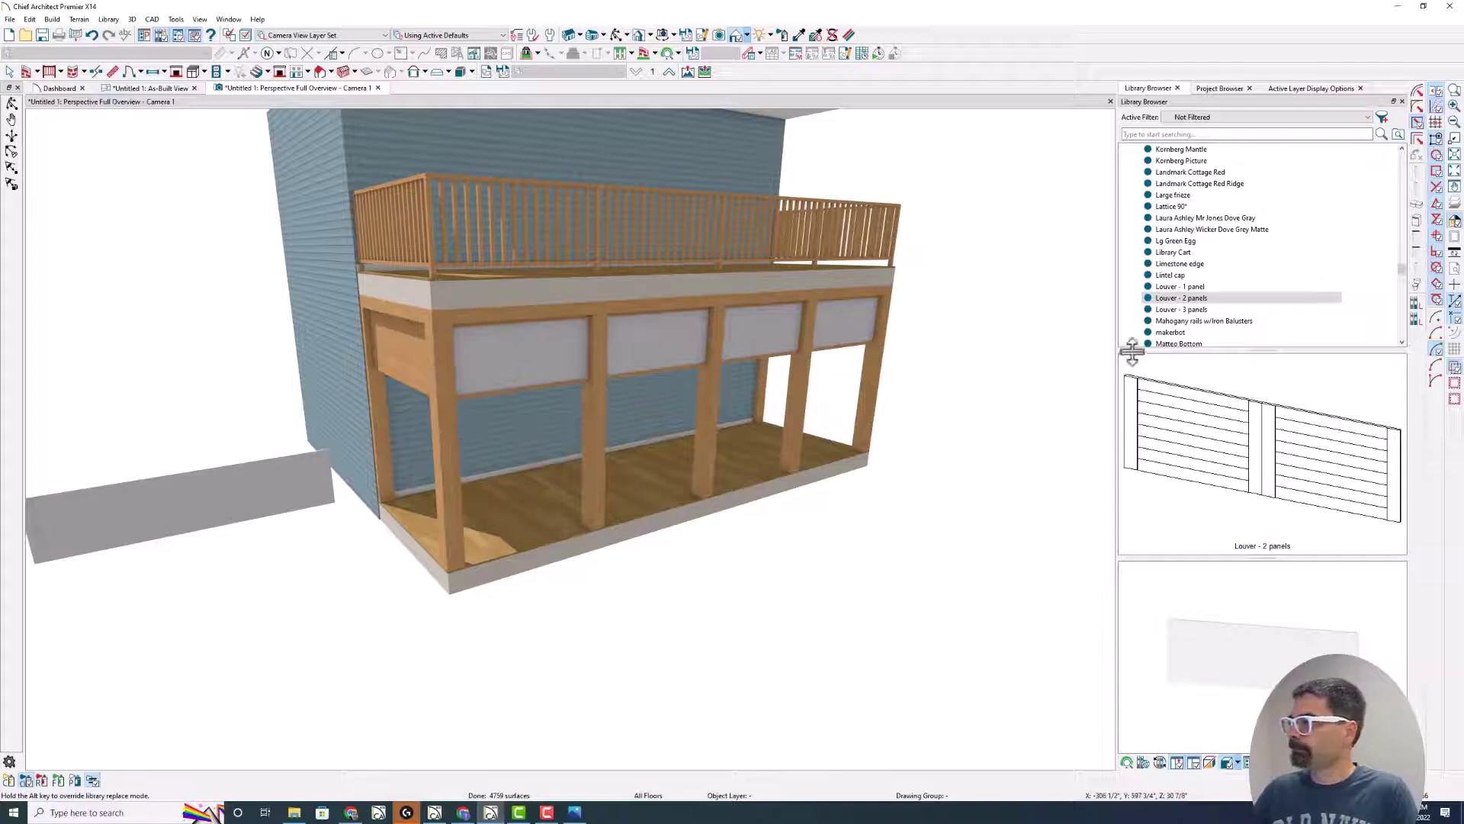
Step: Place a three-panel louver in the left beam panel and a single-panel louver in the front one
left_click(1196, 308)
left_click(413, 351)
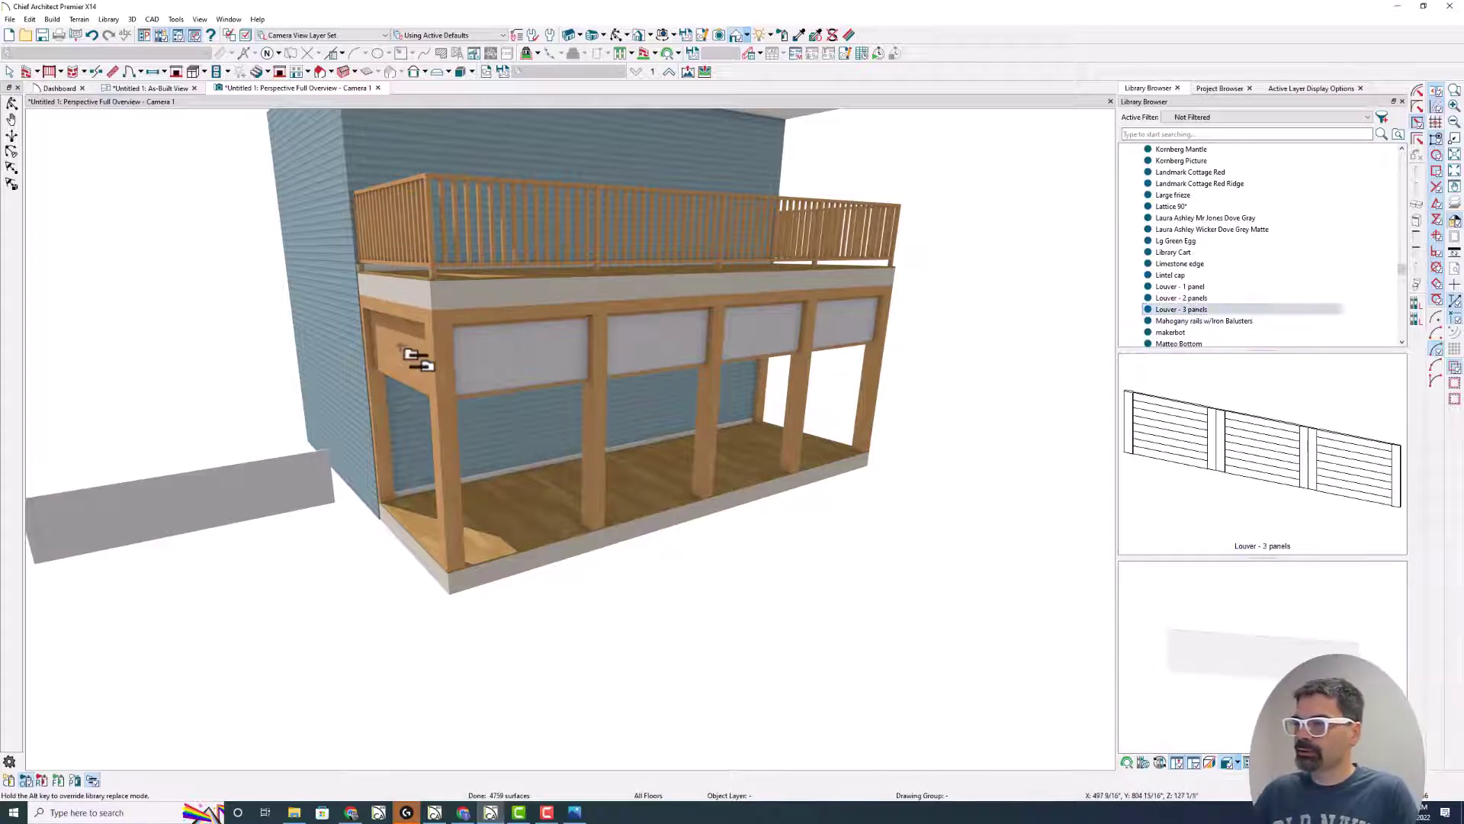
left_click(1179, 287)
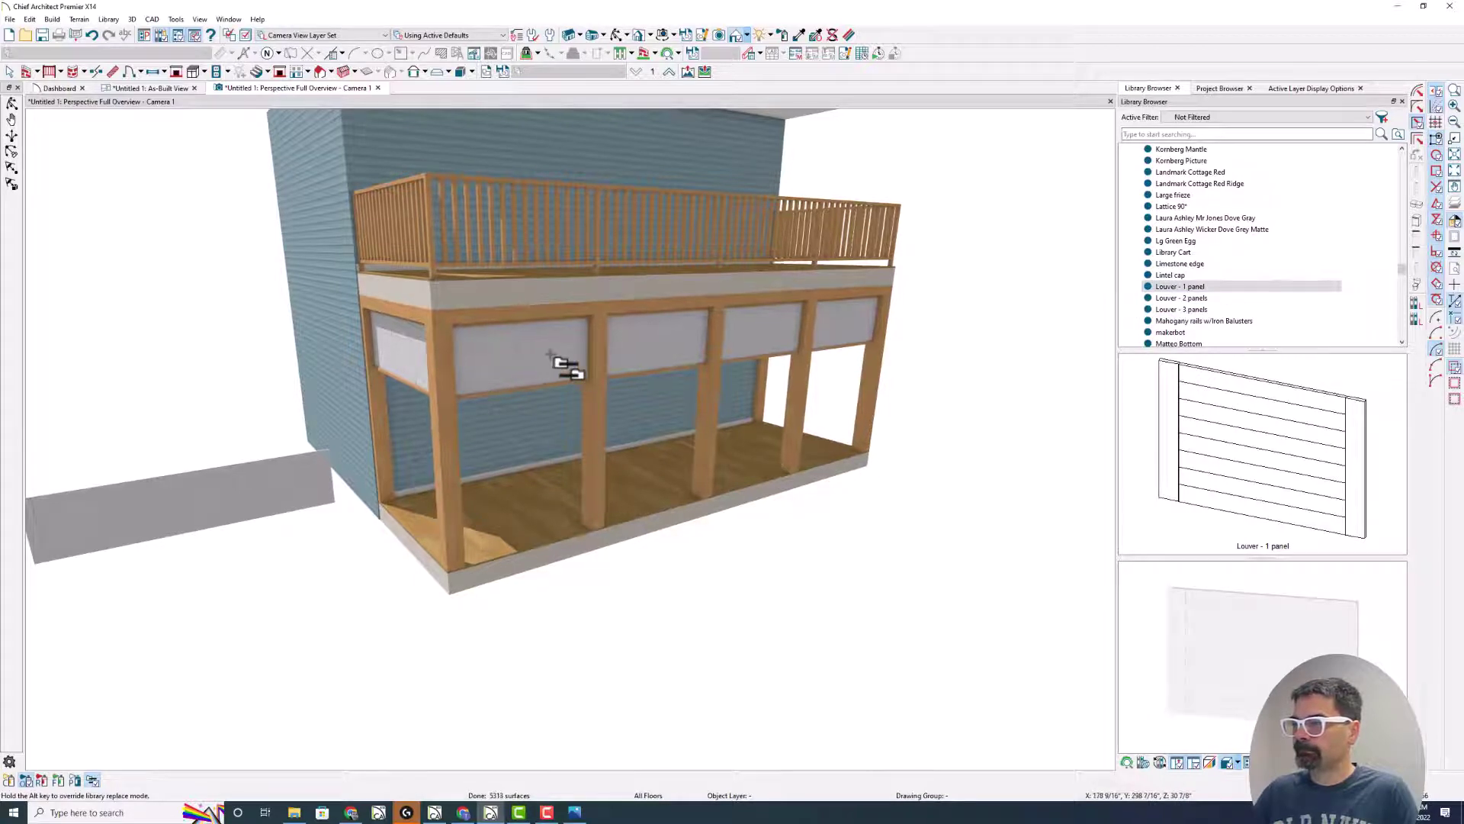
left_click(1187, 288)
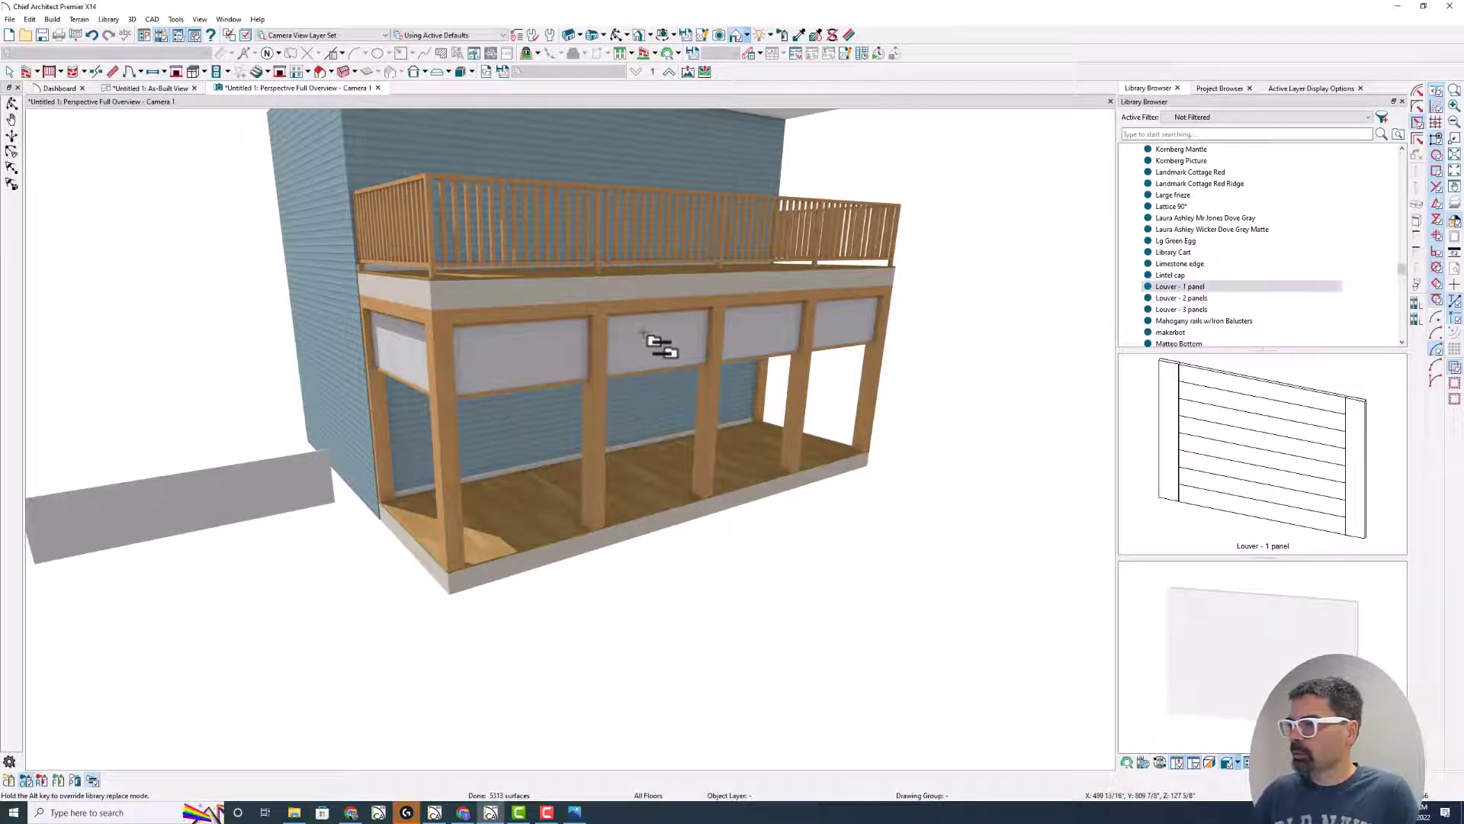
left_click(1179, 297)
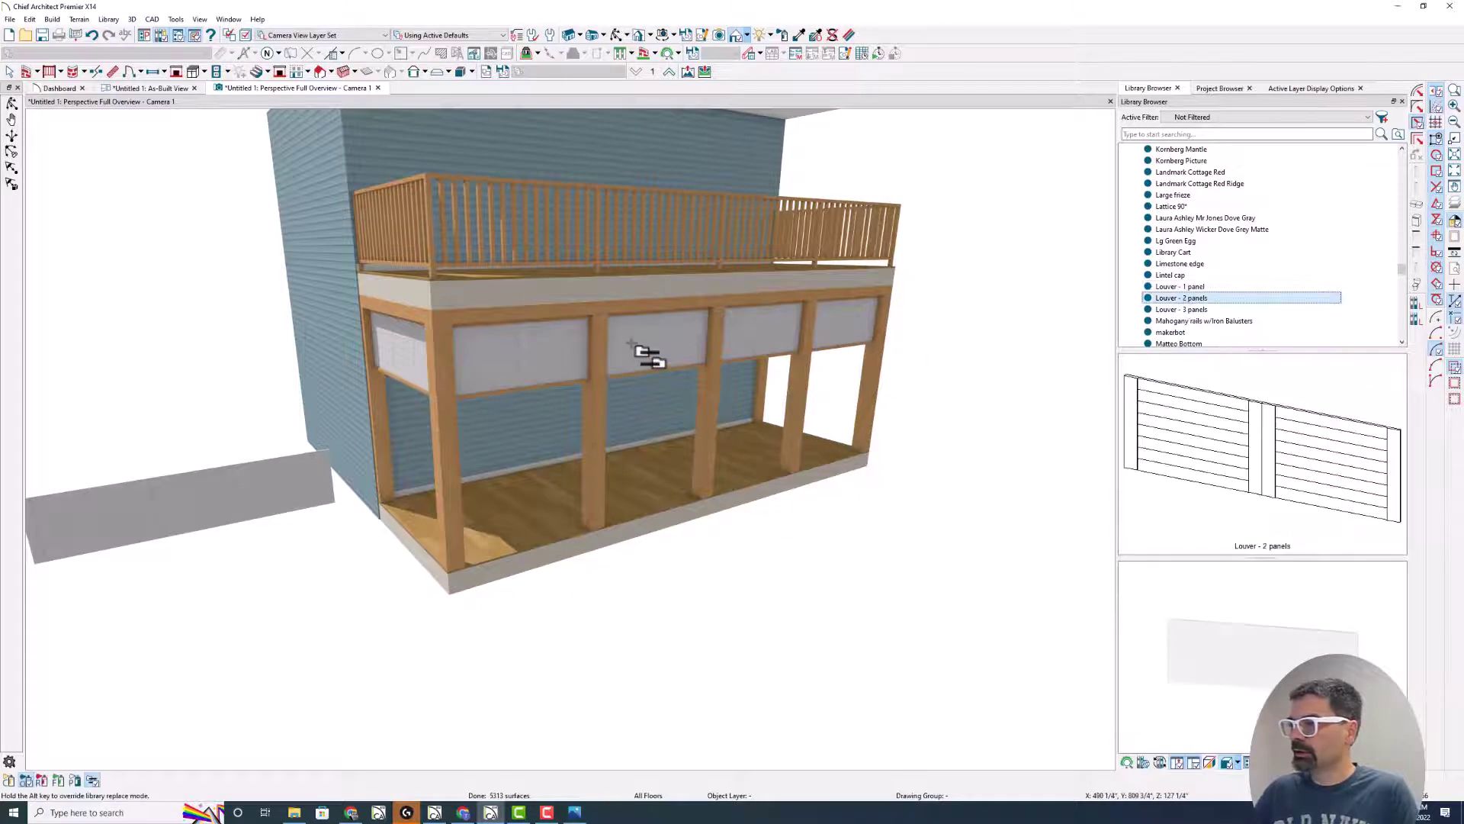
left_click(1203, 311)
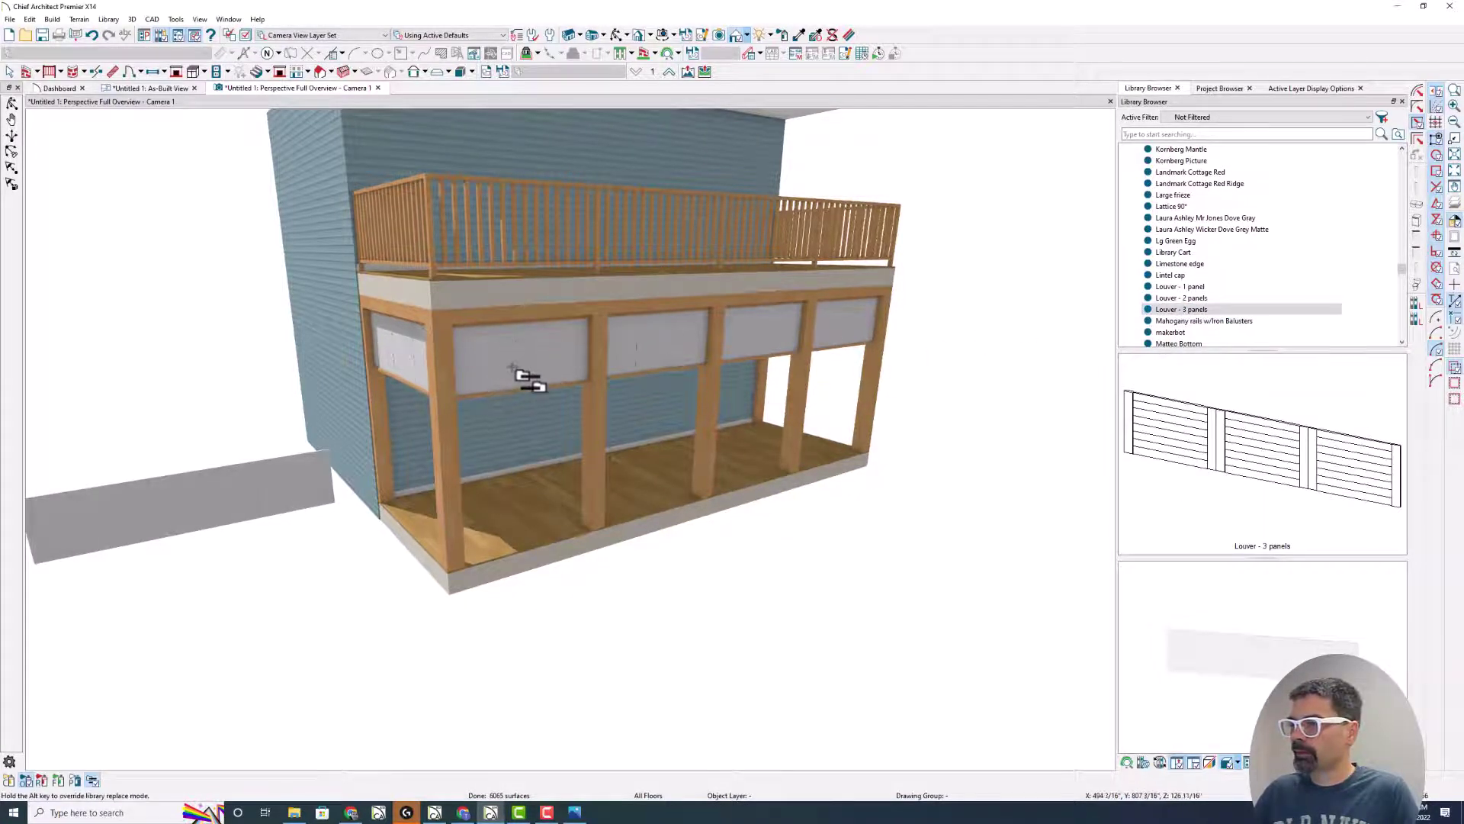
left_click(1199, 299)
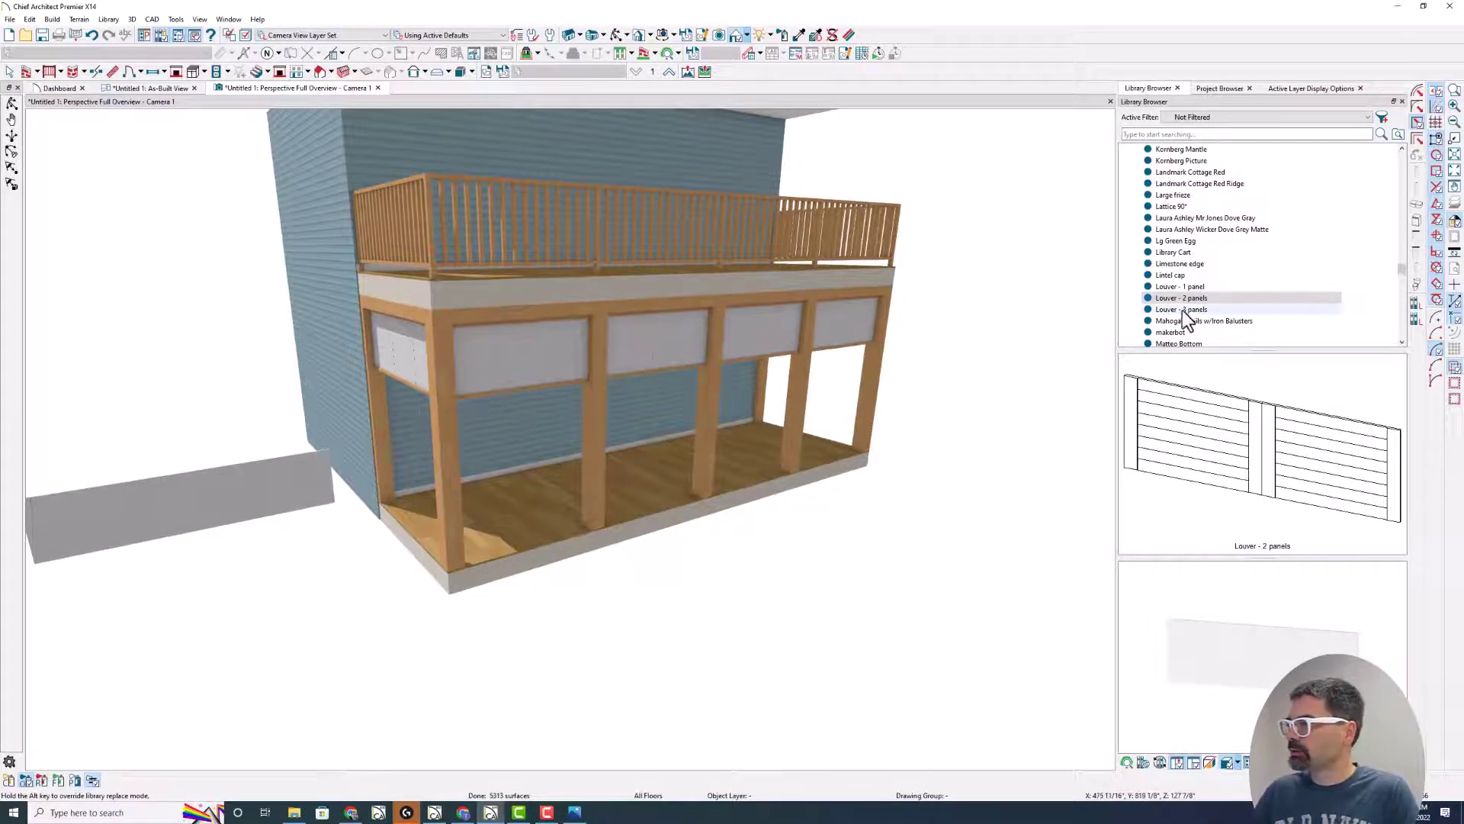
left_click(1199, 287)
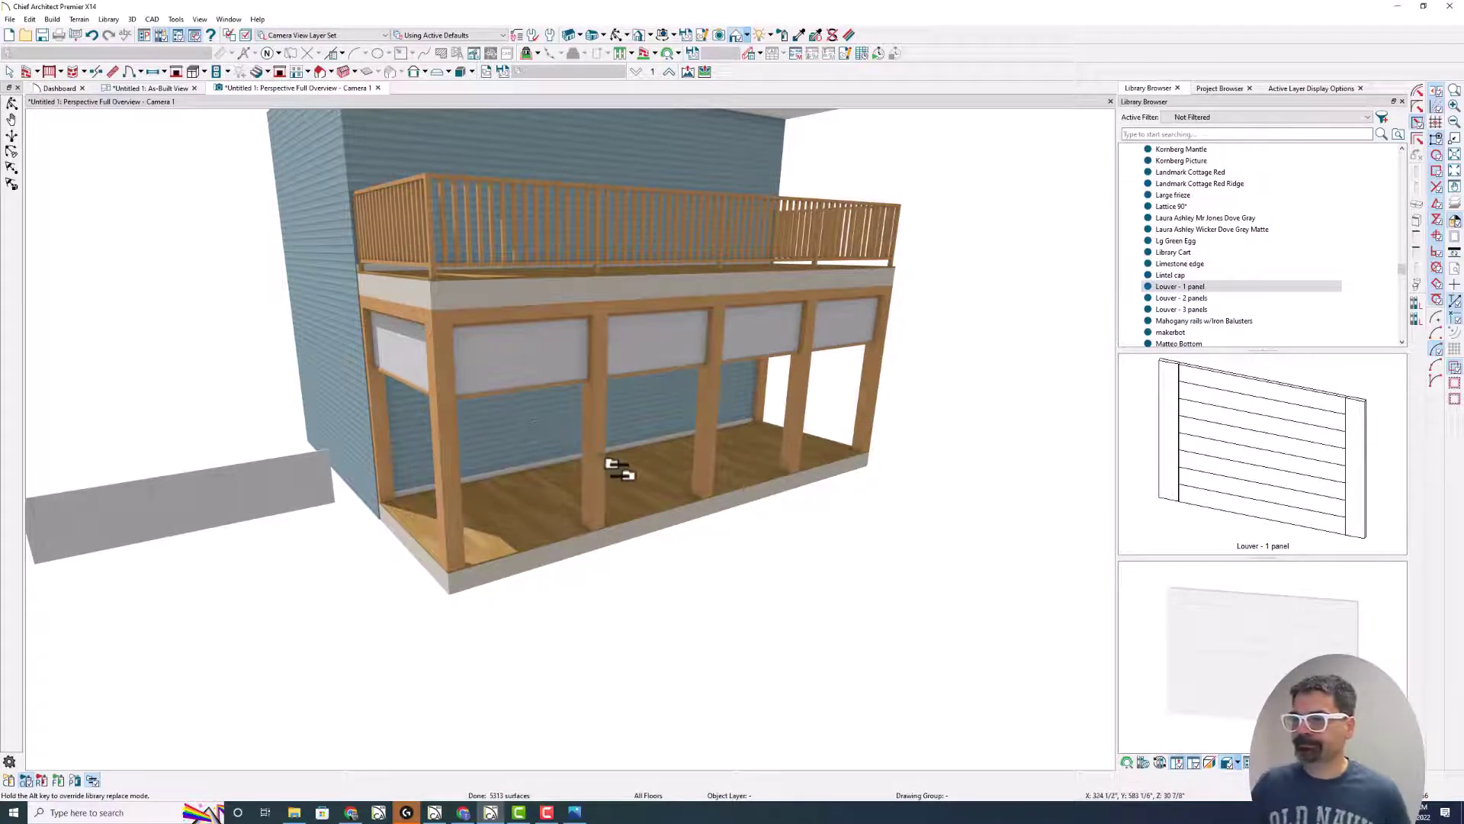
Step: Shorten the side run of the added railing section in plan and check it in 3D
left_click(12, 103)
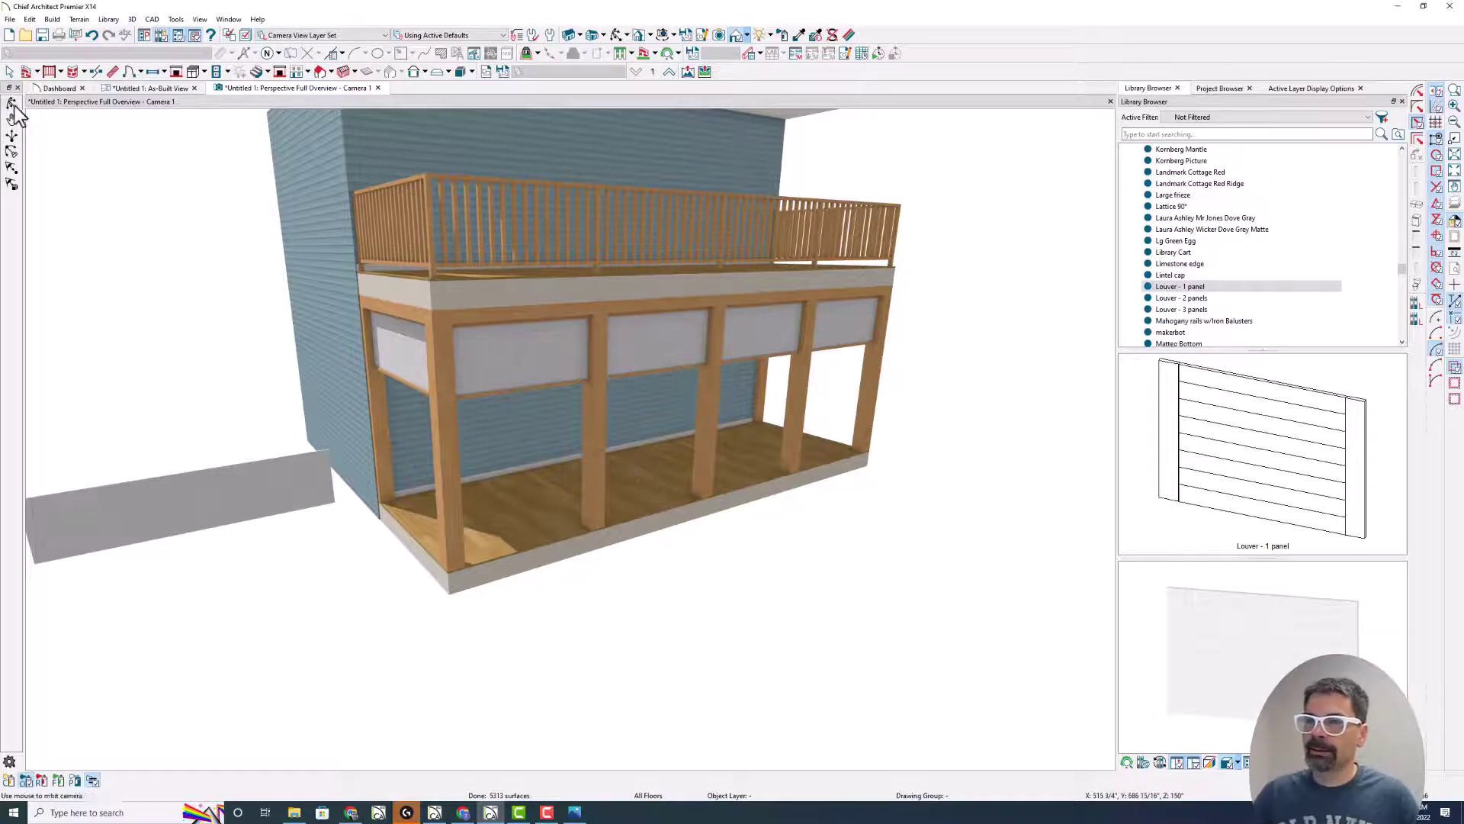
left_click_drag(677, 294, 516, 301)
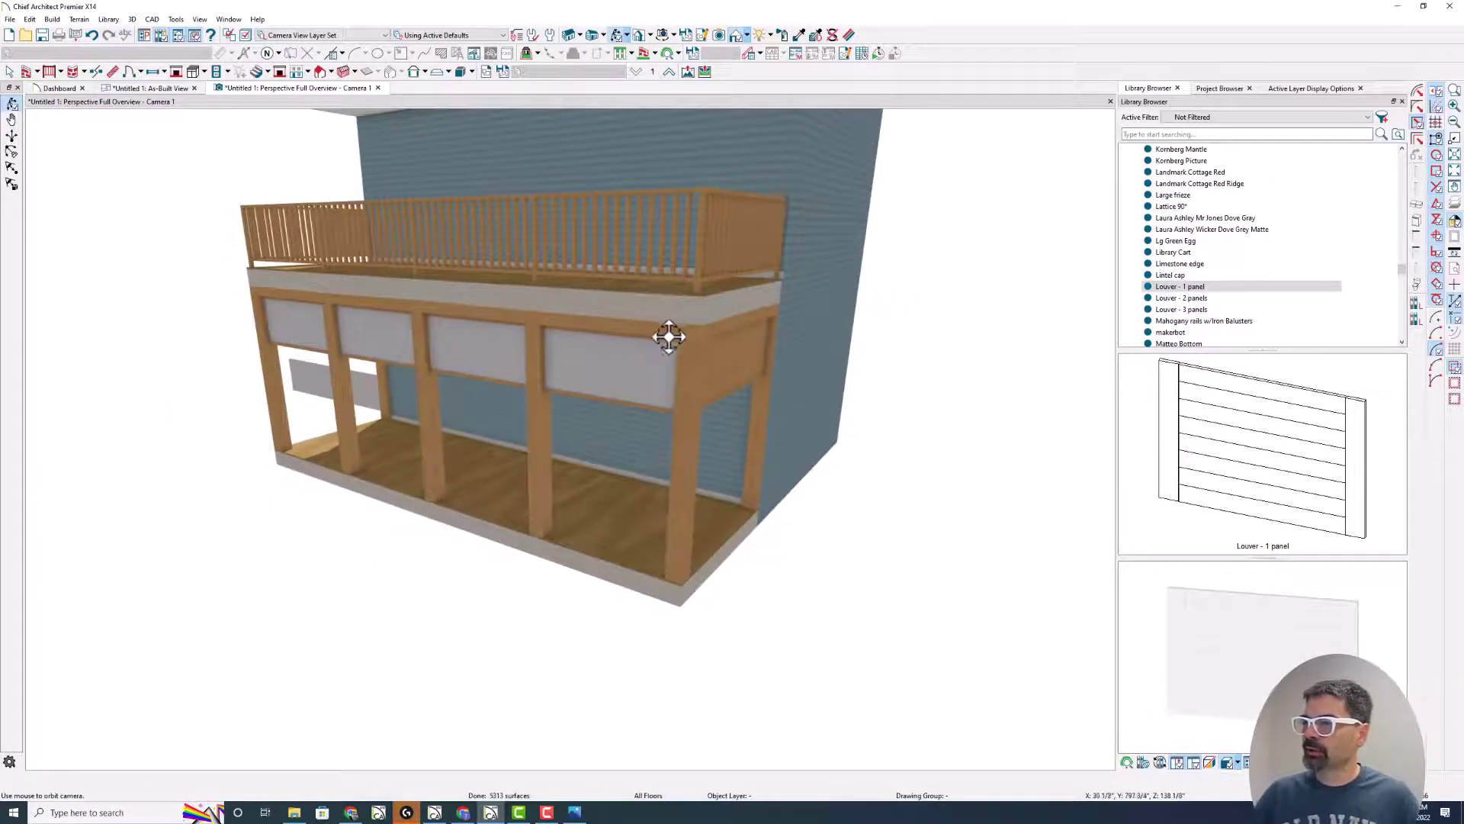
left_click(137, 89)
key("space")
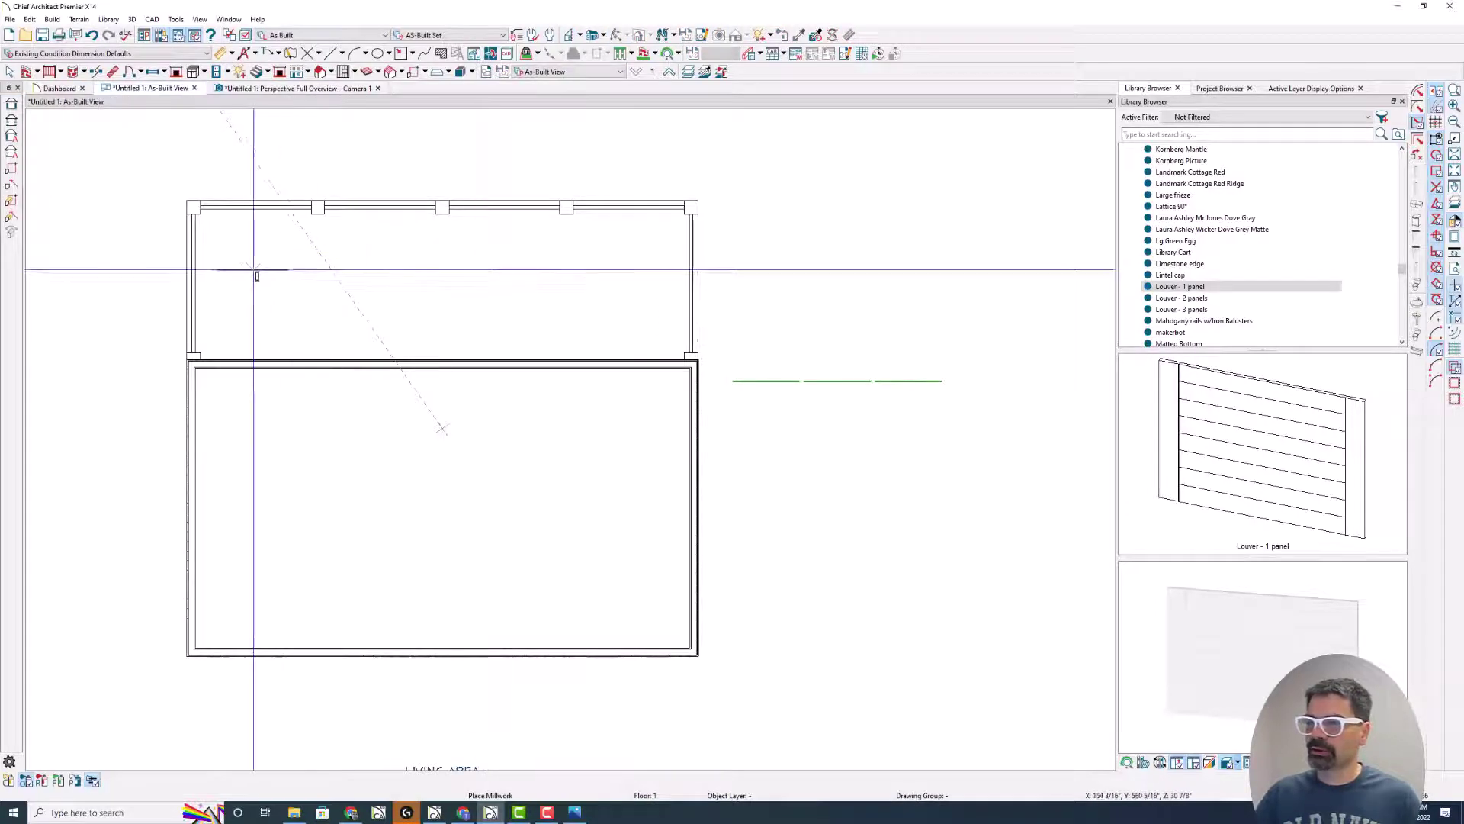
left_click(187, 359)
mouse_move(187, 364)
left_mouse_down()
mouse_move(193, 287)
mouse_move(67, 275)
mouse_move(61, 517)
mouse_move(193, 527)
left_mouse_up()
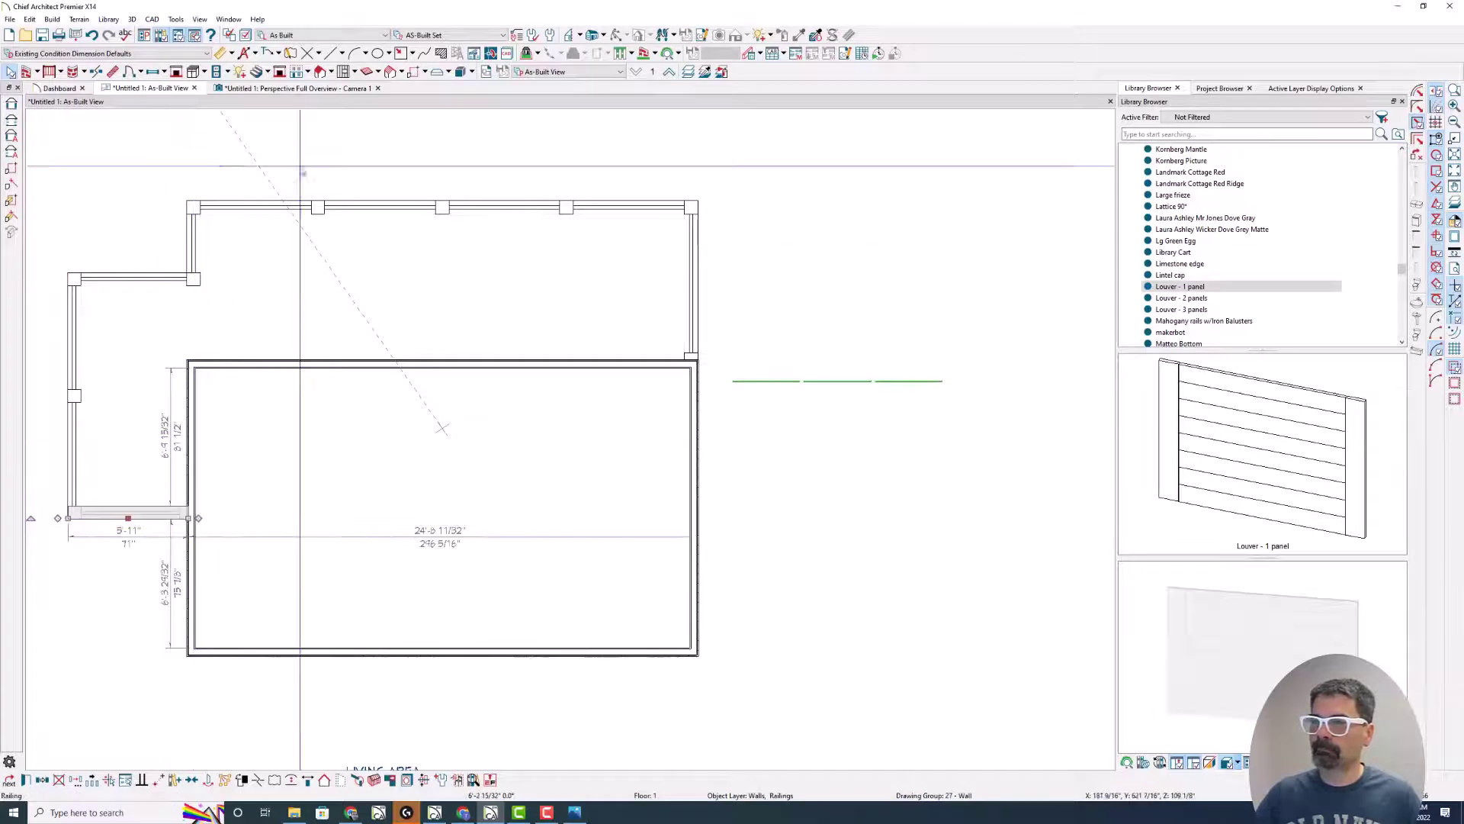
left_click(327, 88)
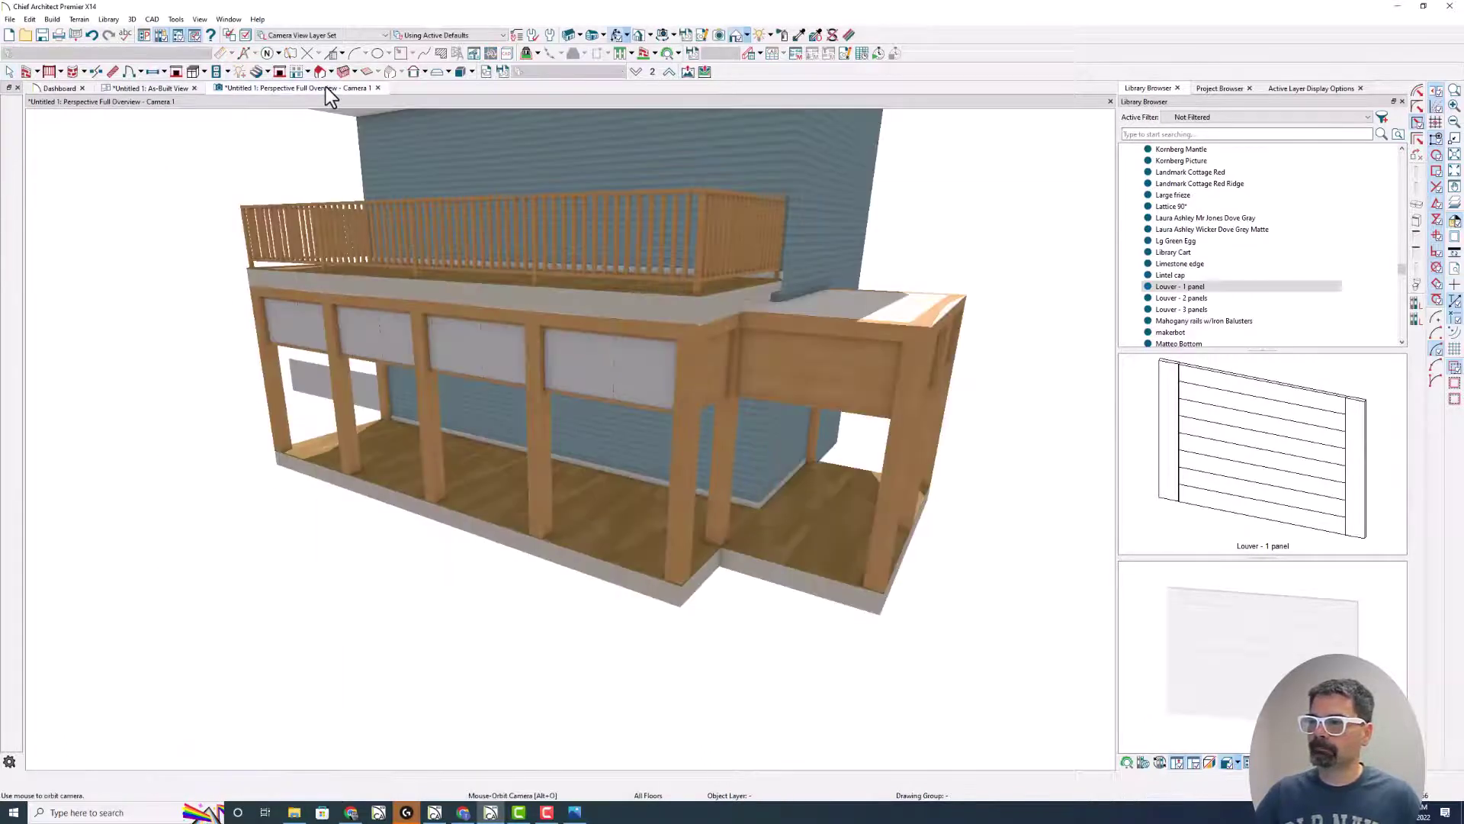
Step: Place the Louver - 1 panel symbol into another railing beam panel, then orbit to inspect the deck
left_click(1206, 287)
left_click(726, 382)
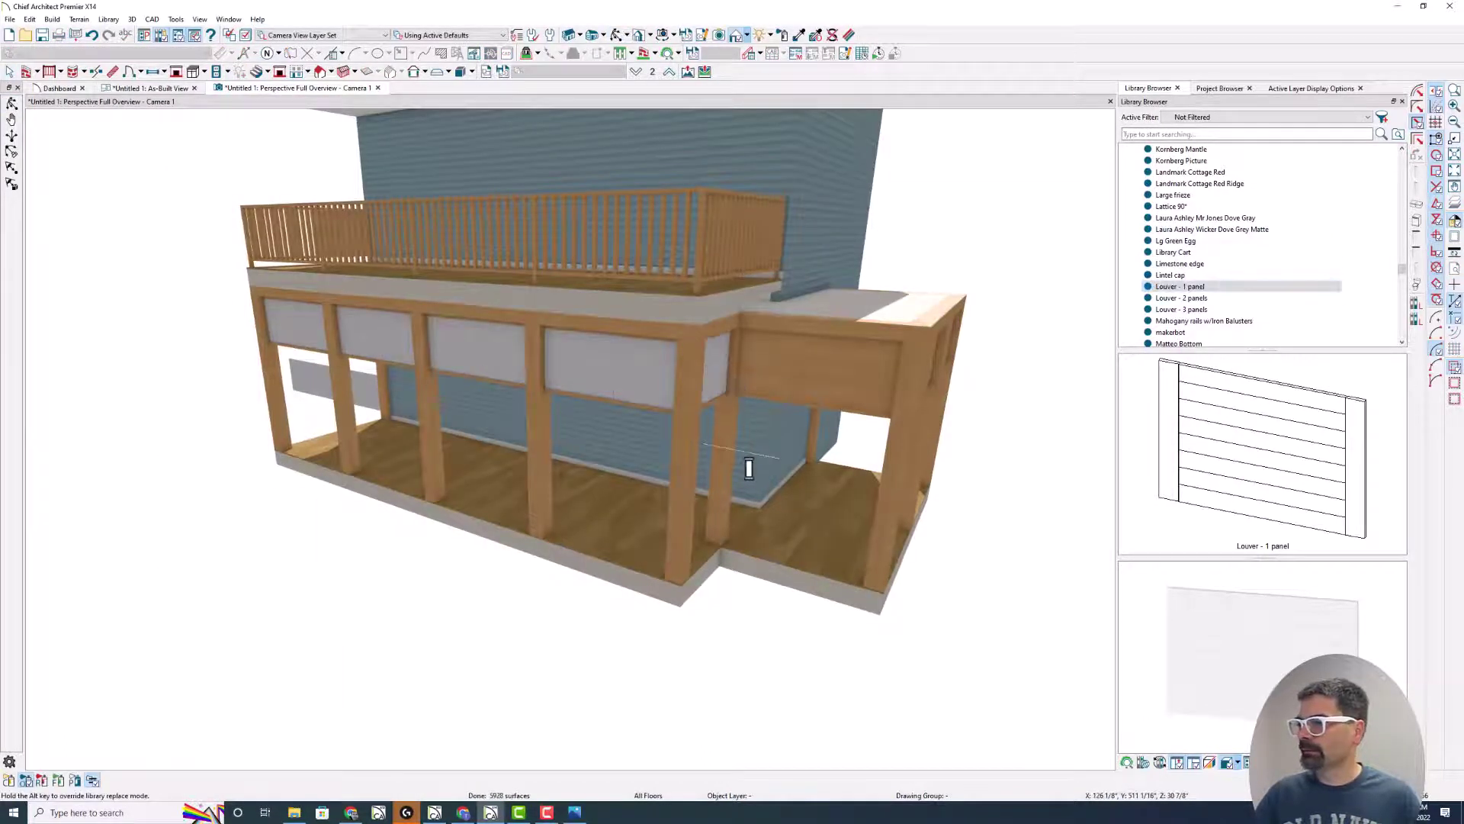
left_click_drag(419, 329, 402, 326)
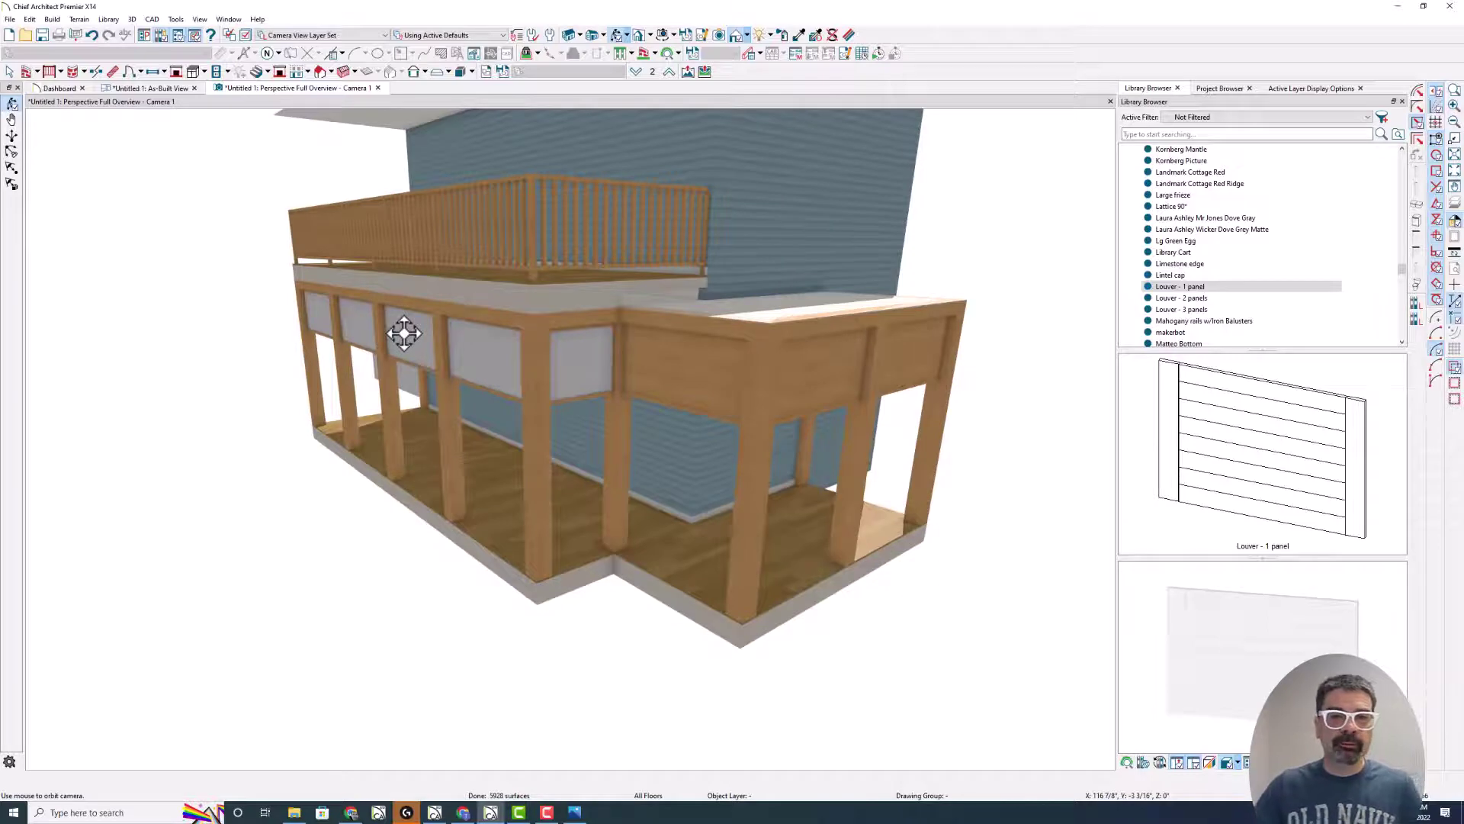
left_click_drag(409, 327, 696, 326)
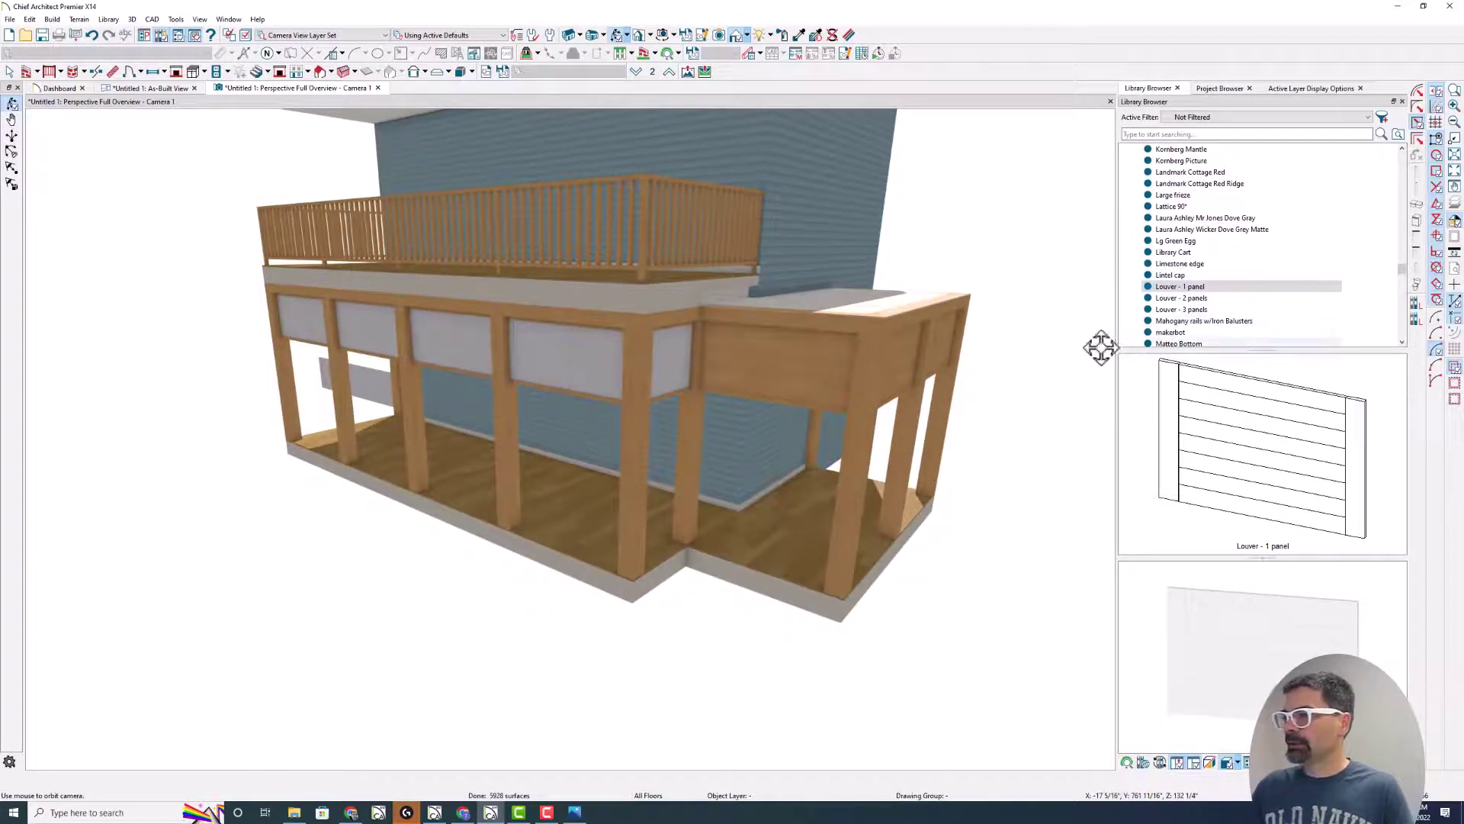
mouse_move(681, 405)
left_mouse_down()
mouse_move(539, 399)
mouse_move(694, 401)
left_mouse_up()
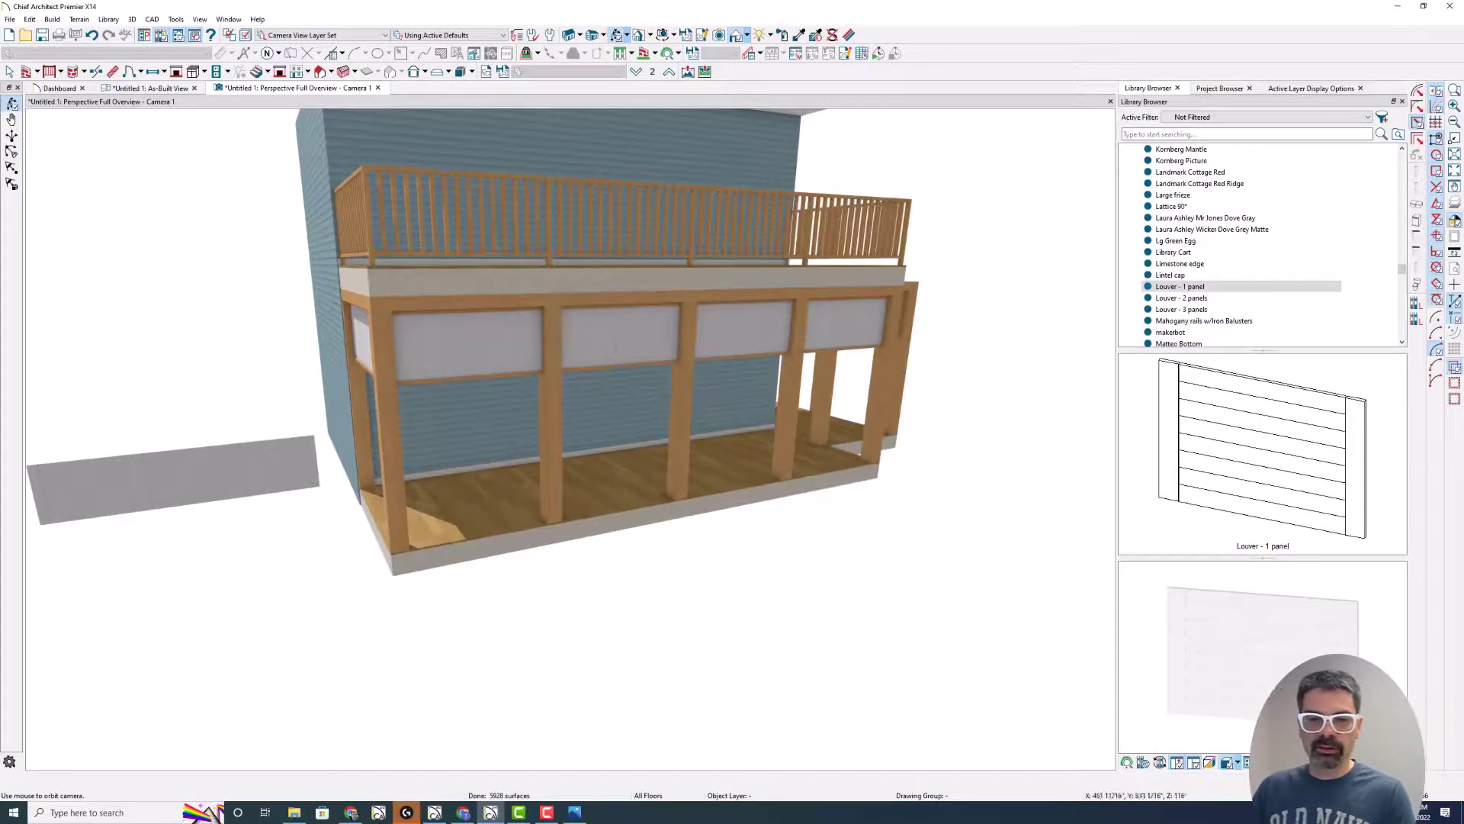
left_click_drag(402, 347, 442, 350)
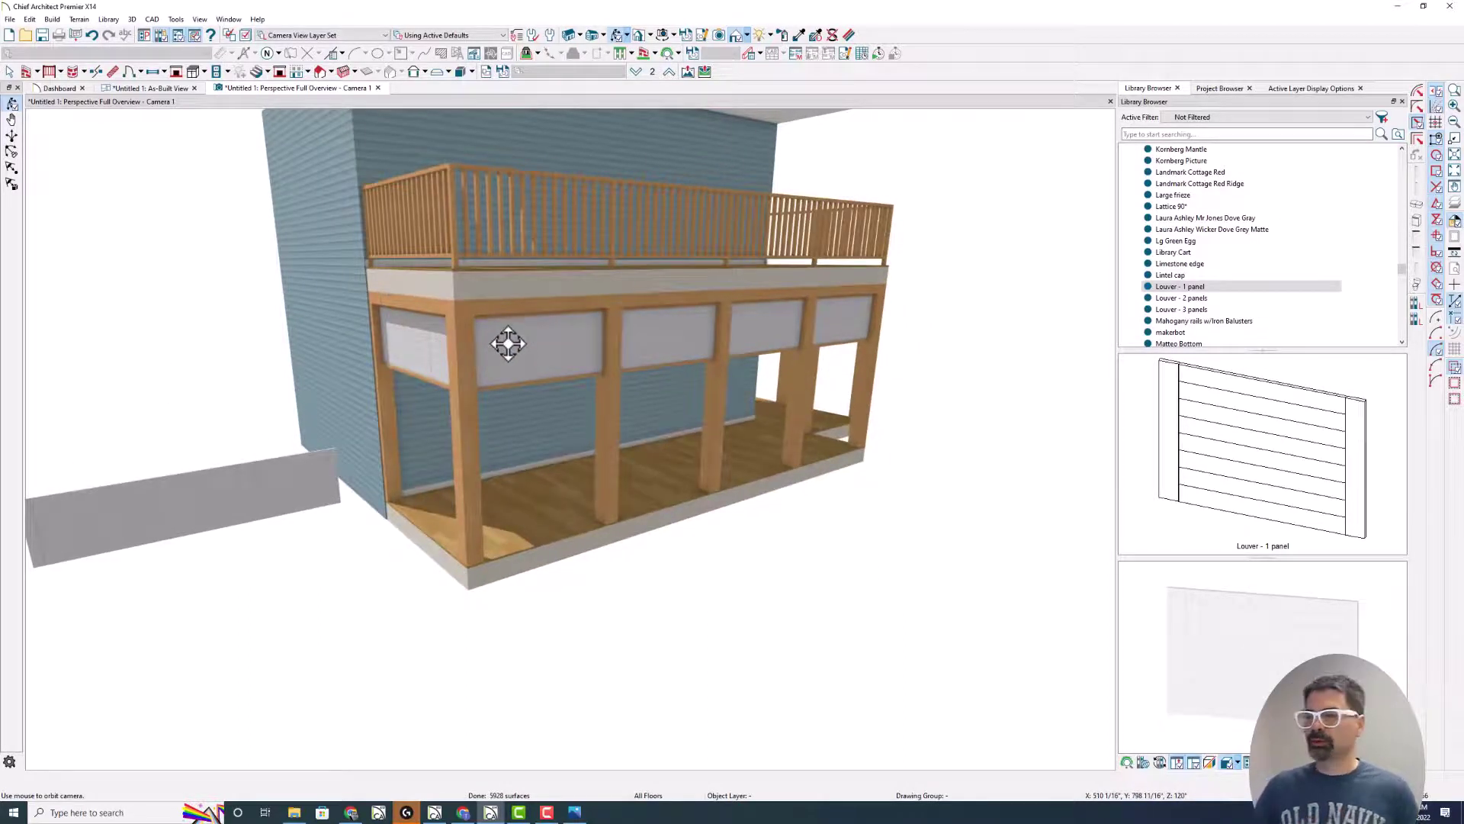
left_click_drag(526, 333, 521, 333)
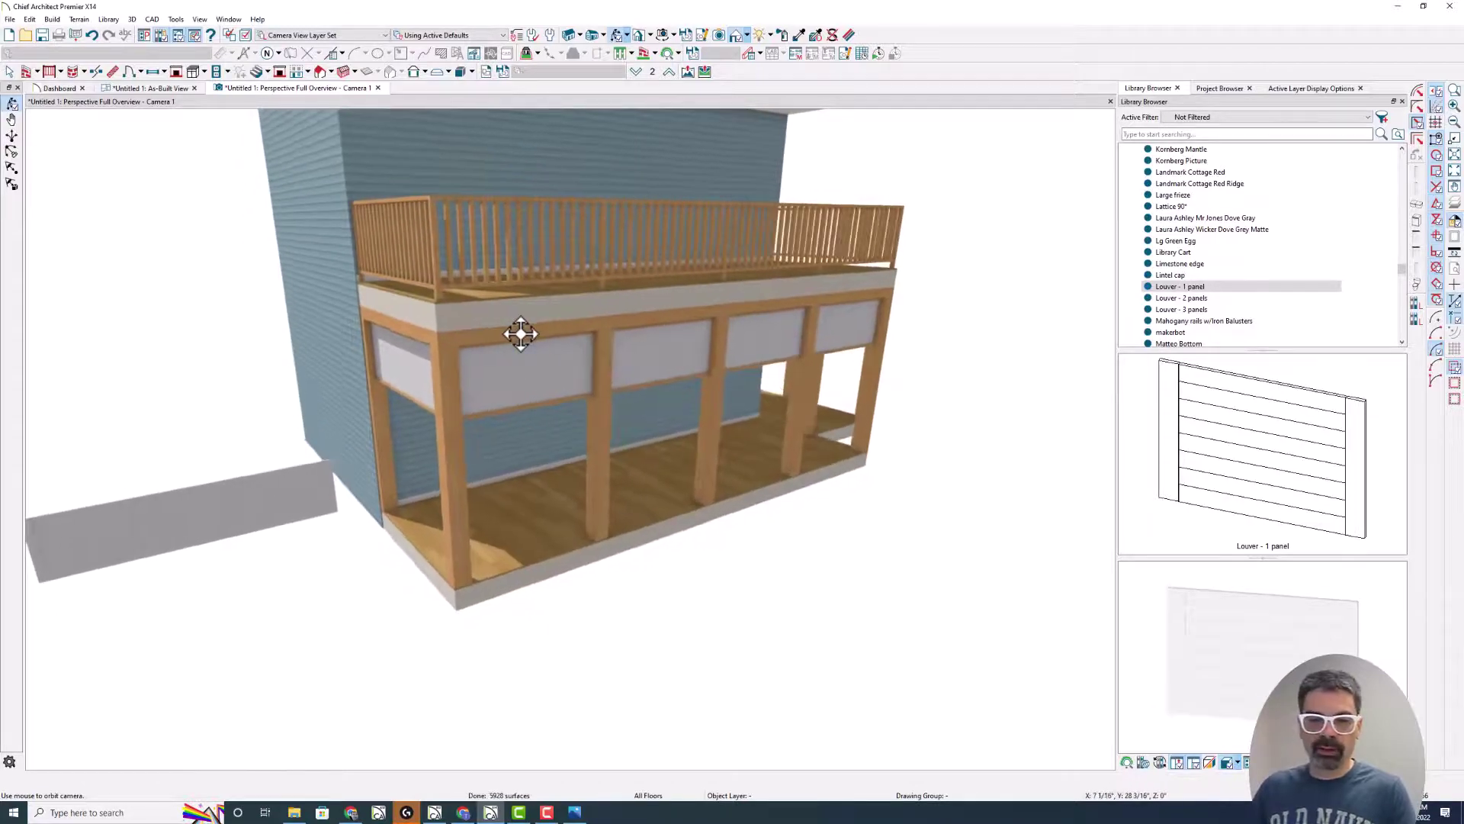